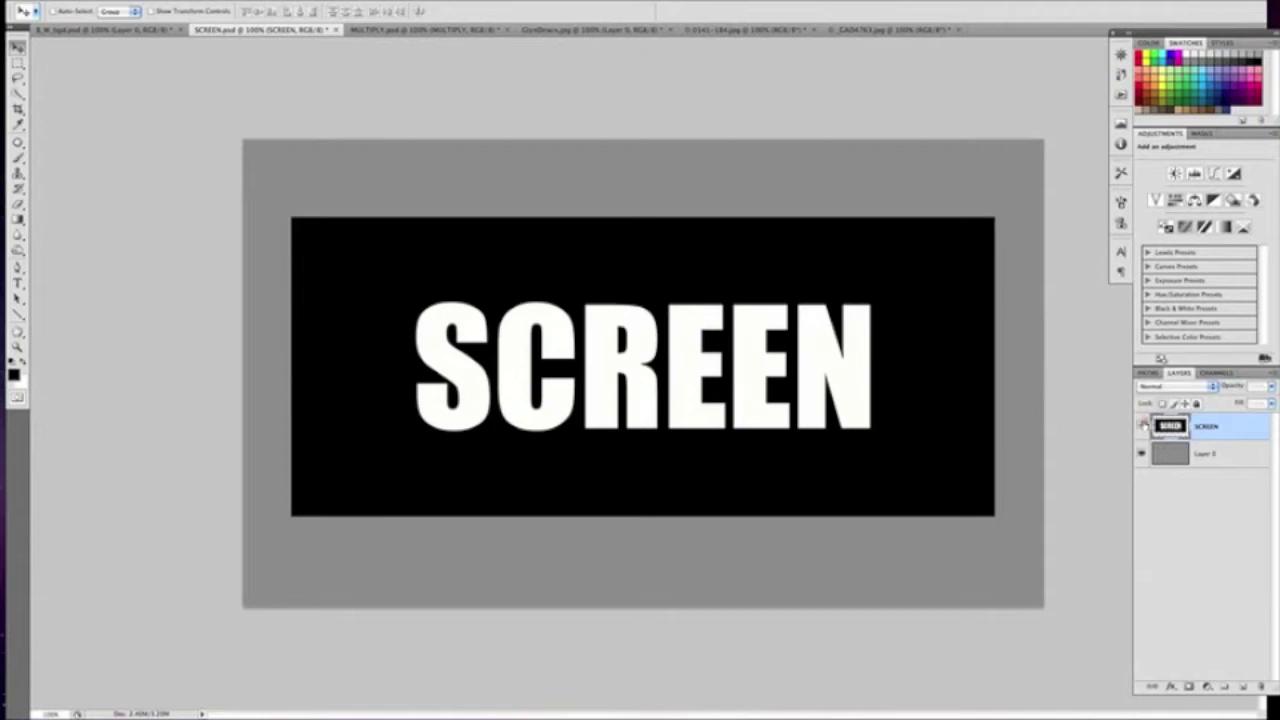
# Set the SCREEN text layer's blend mode to Screen so its black box disappears.
pyautogui.click(1141, 426)
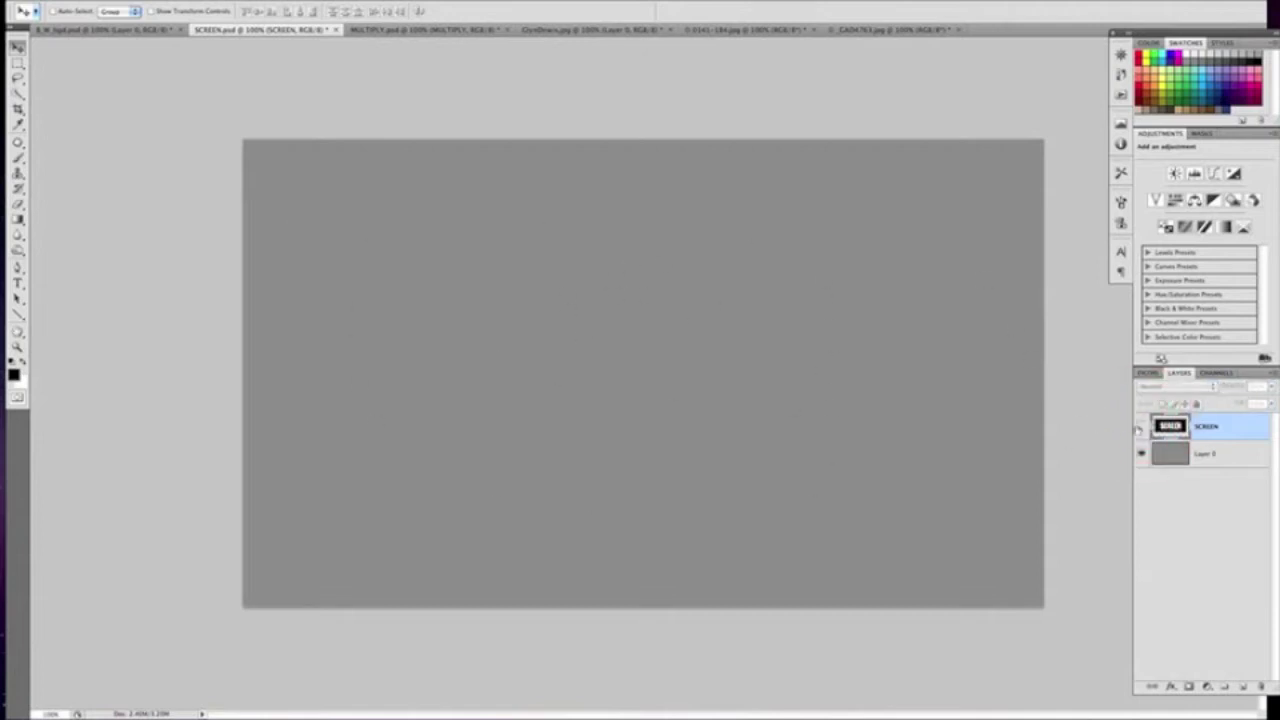
pyautogui.click(1140, 426)
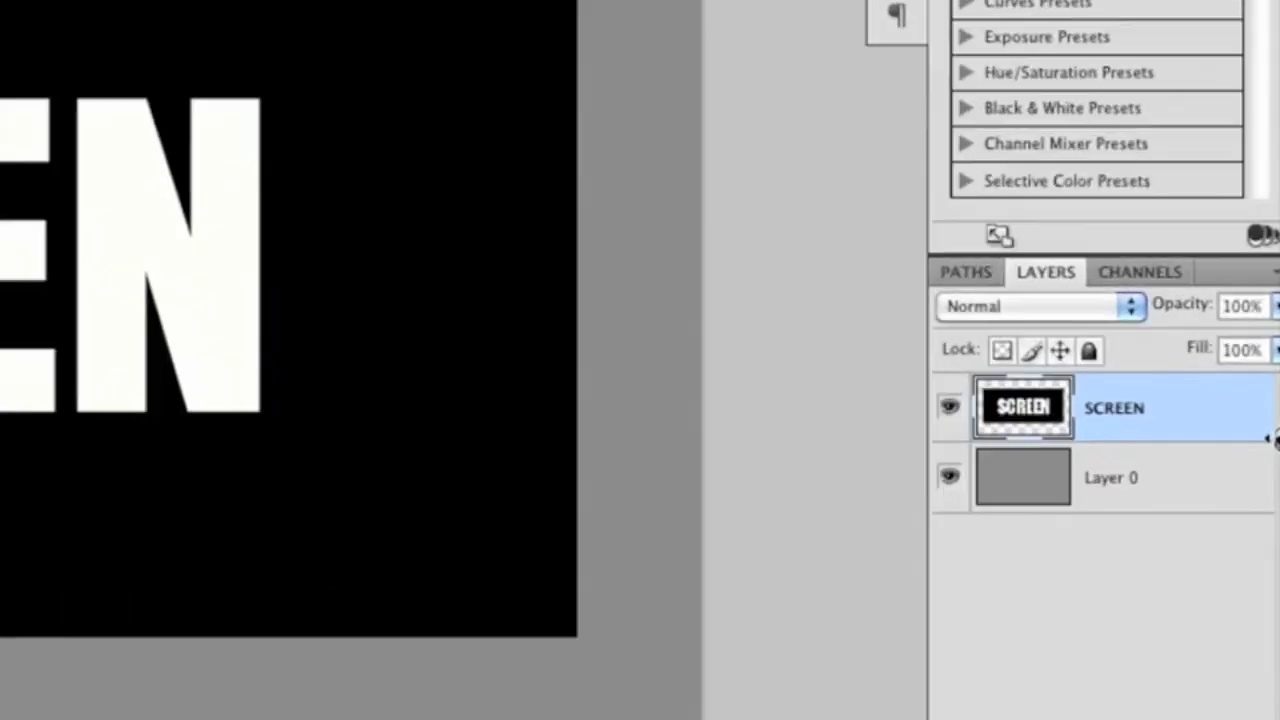
pyautogui.click(1024, 480)
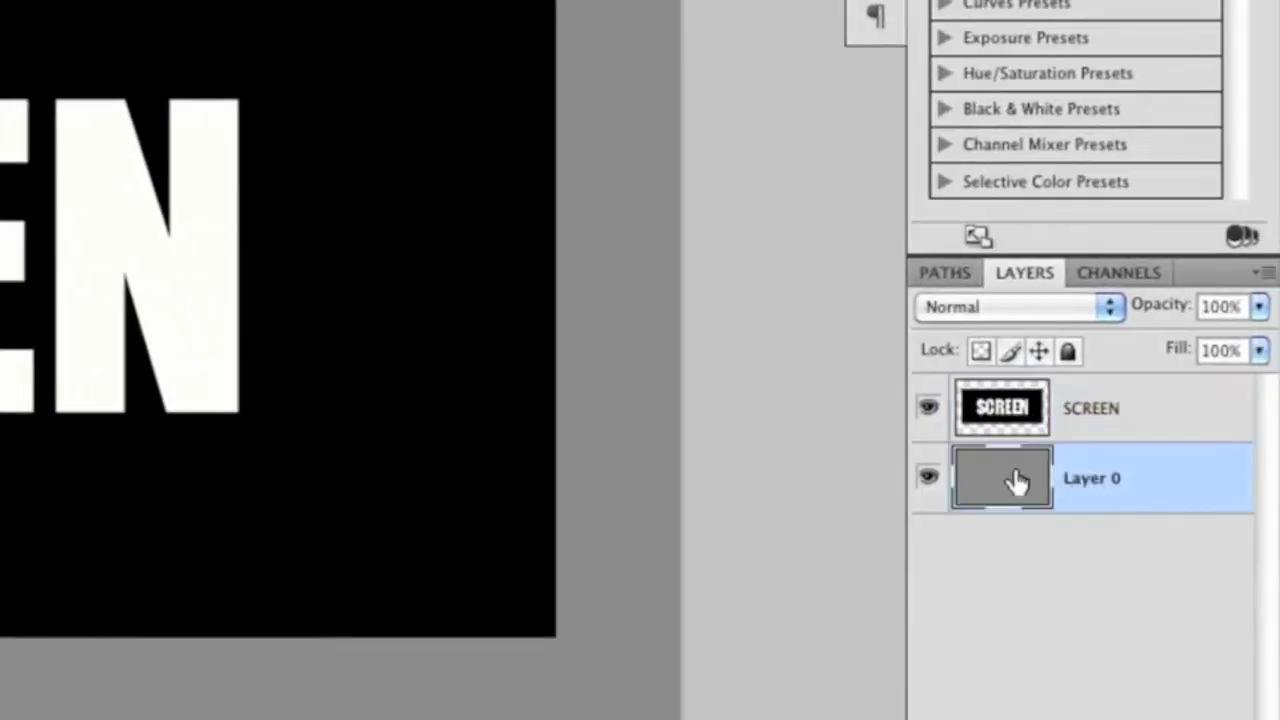
pyautogui.click(1005, 420)
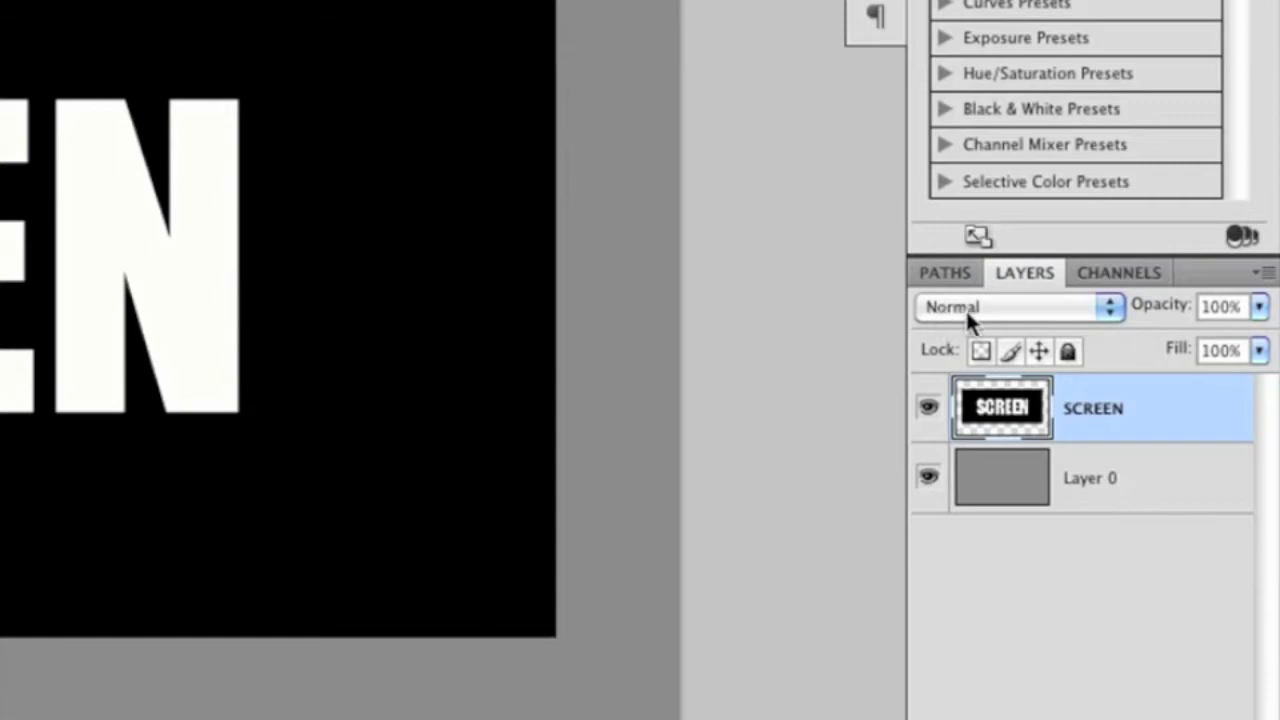
pyautogui.click(1110, 308)
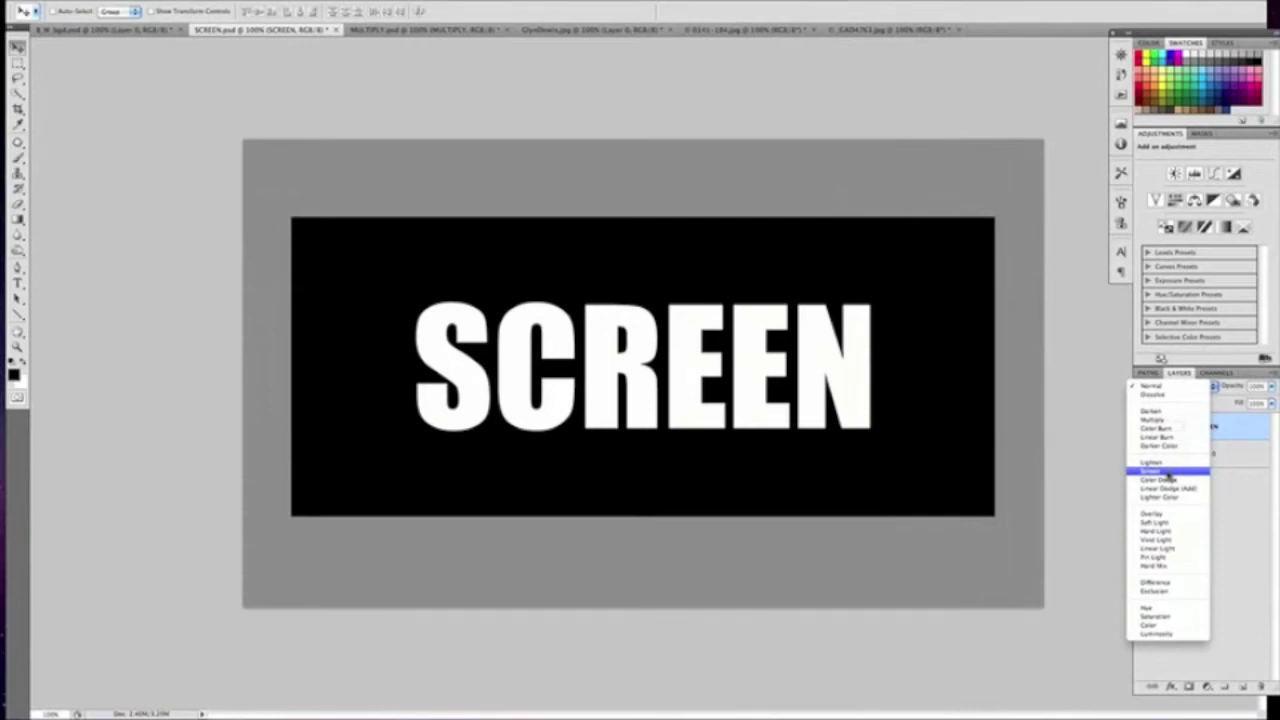
pyautogui.click(1167, 470)
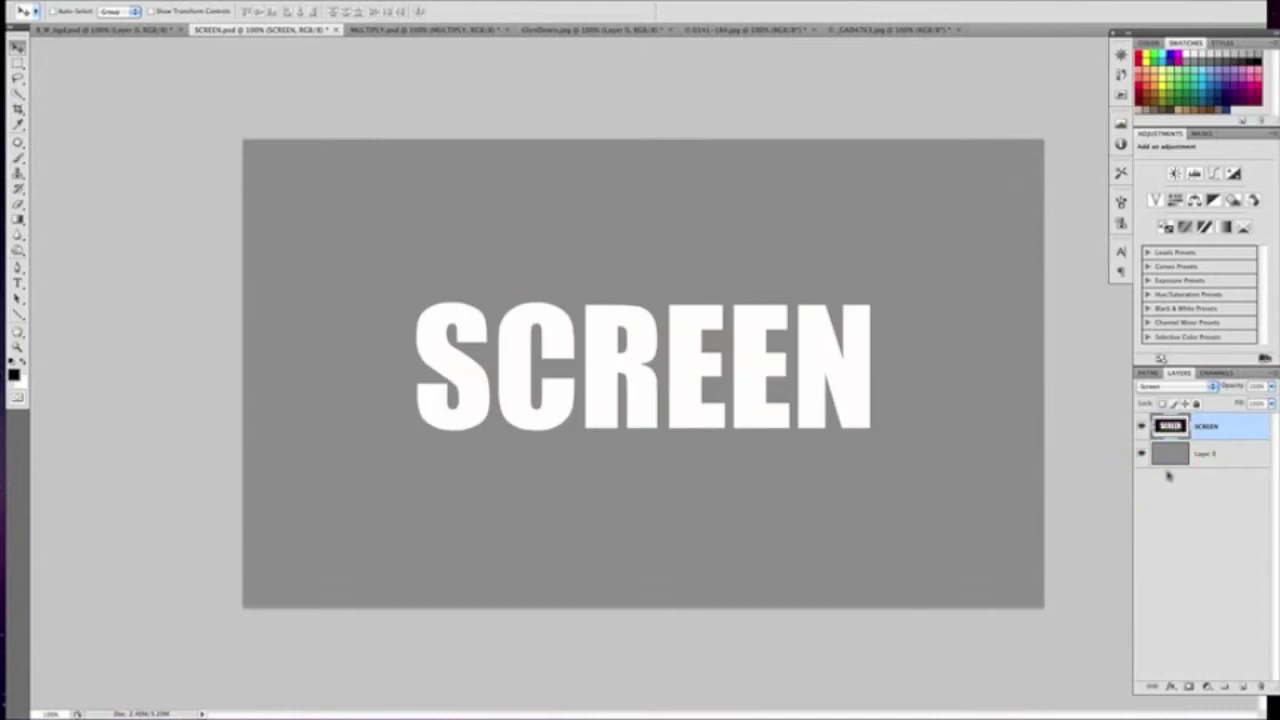
# In MULTIPLY.psd, check the text layer's visibility and undo an accidental move.
pyautogui.click(432, 33)
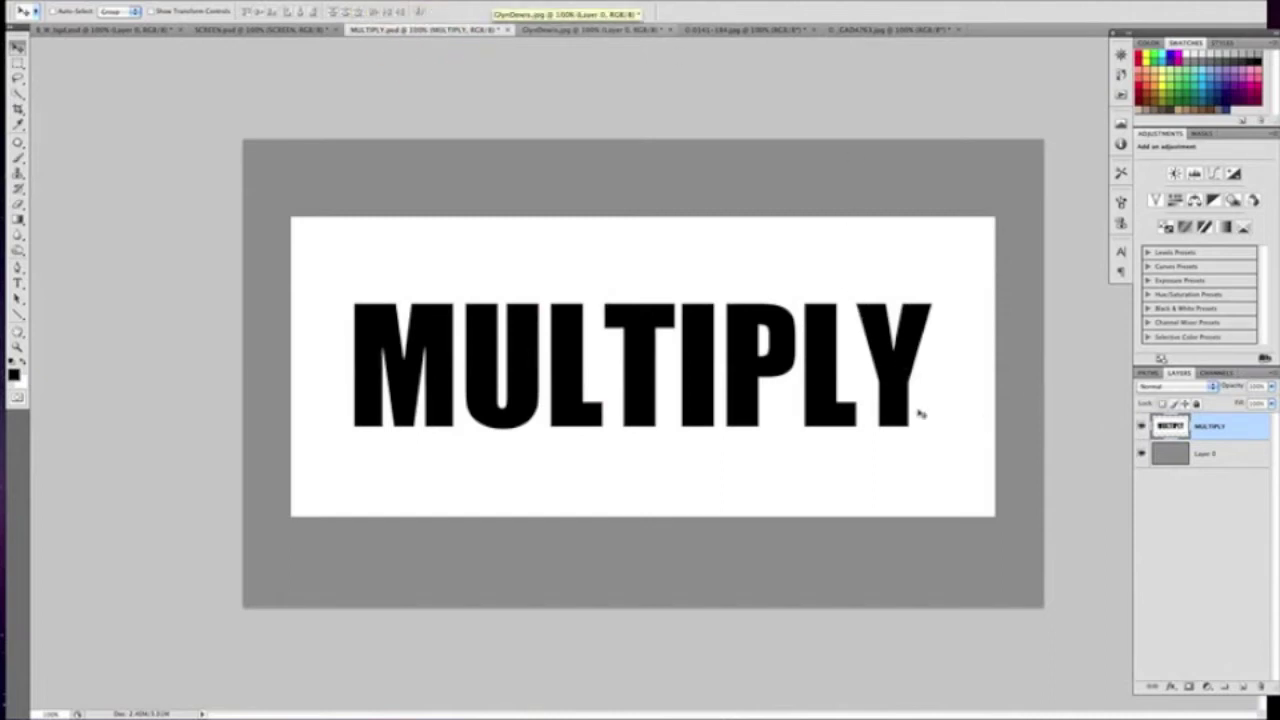
pyautogui.click(1141, 426)
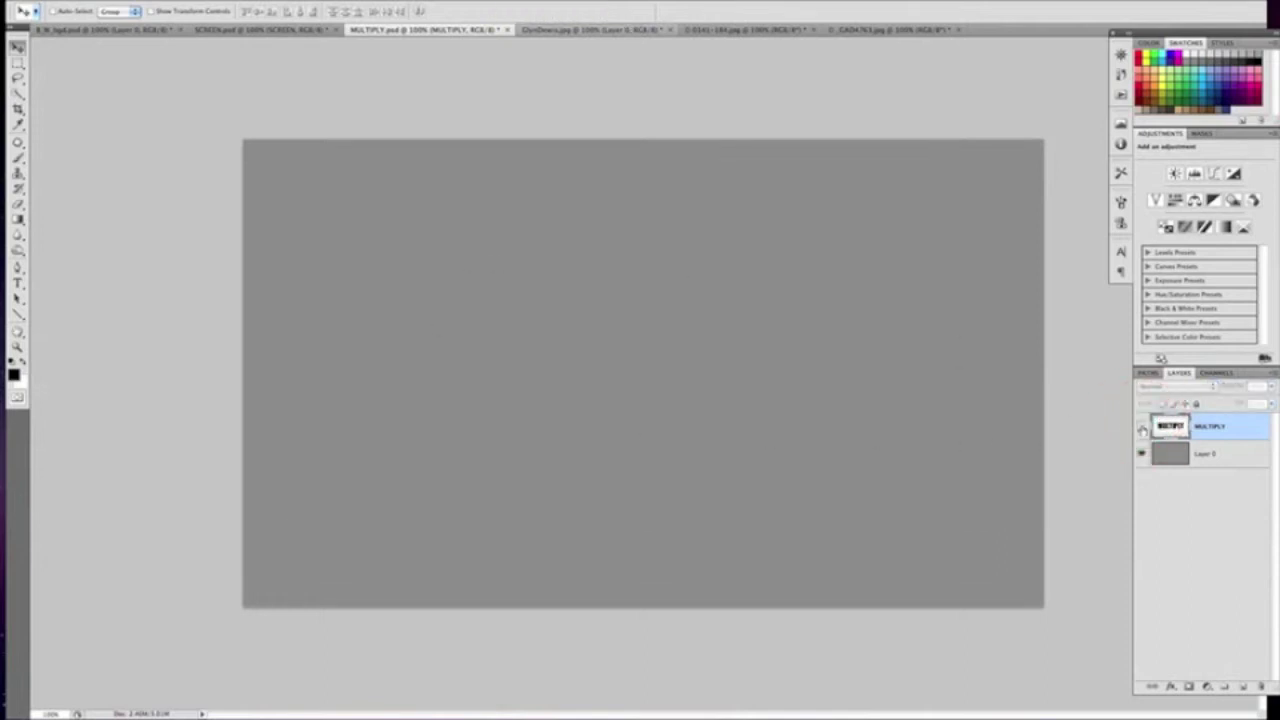
pyautogui.click(1141, 426)
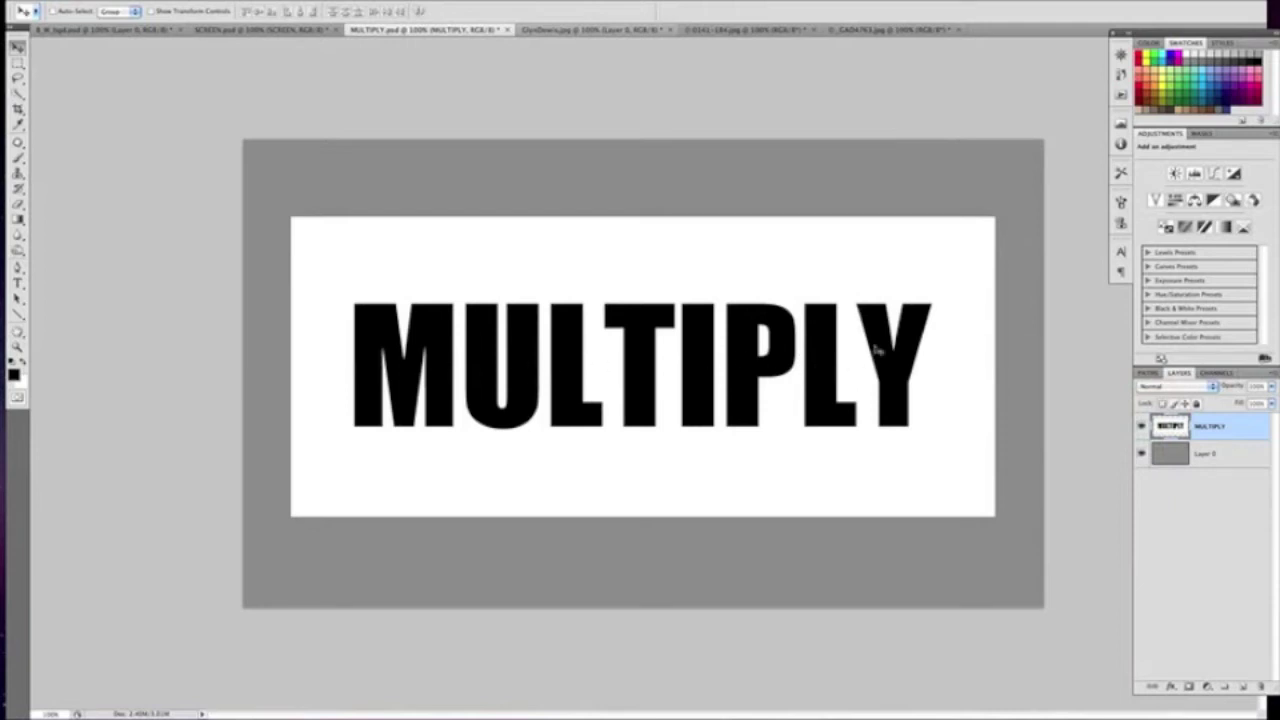
pyautogui.moveTo(667, 350); pyautogui.dragTo(636, 336)
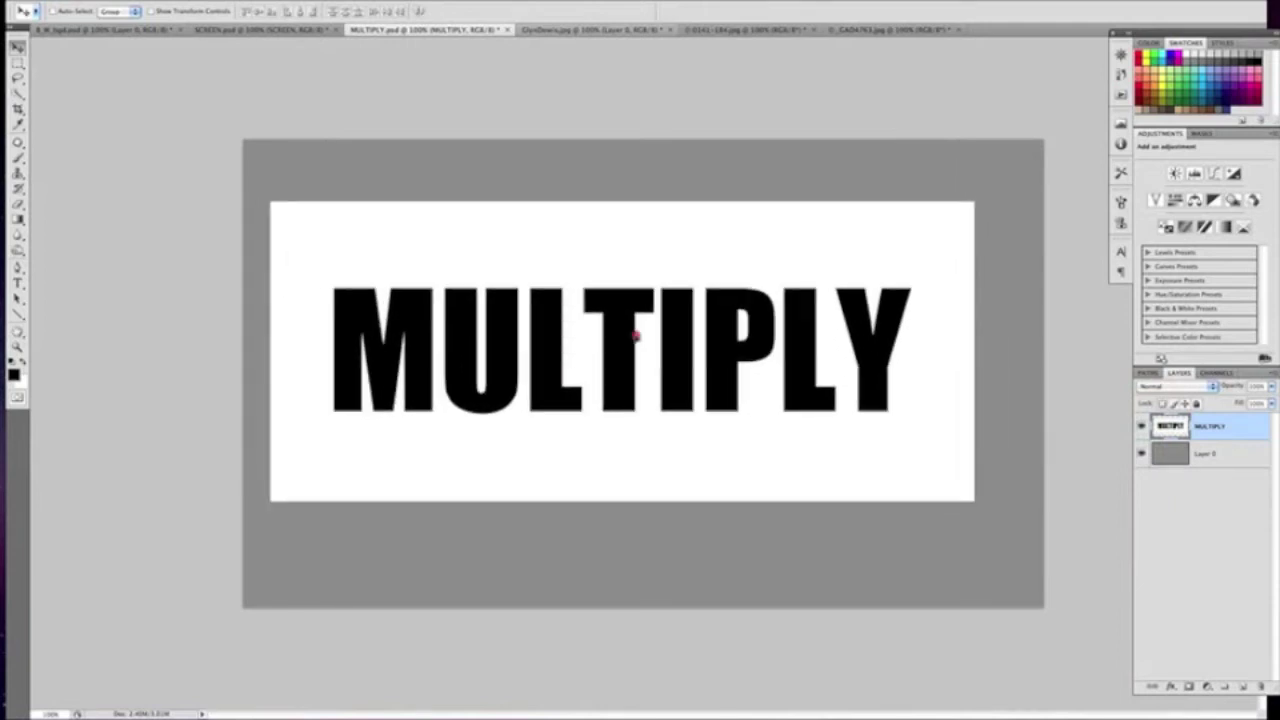
pyautogui.hotkey('ctrl', 'z')
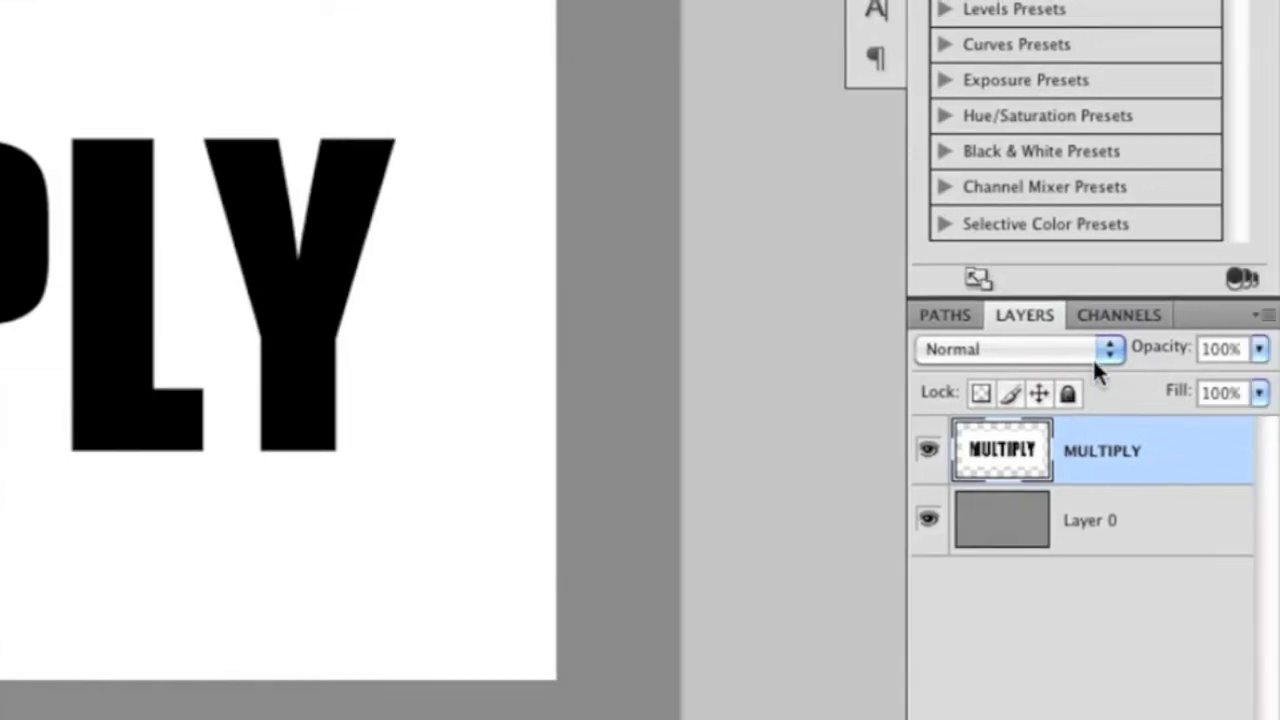
# Change the MULTIPLY text layer's blend mode from Normal to Multiply.
pyautogui.click(1015, 363)
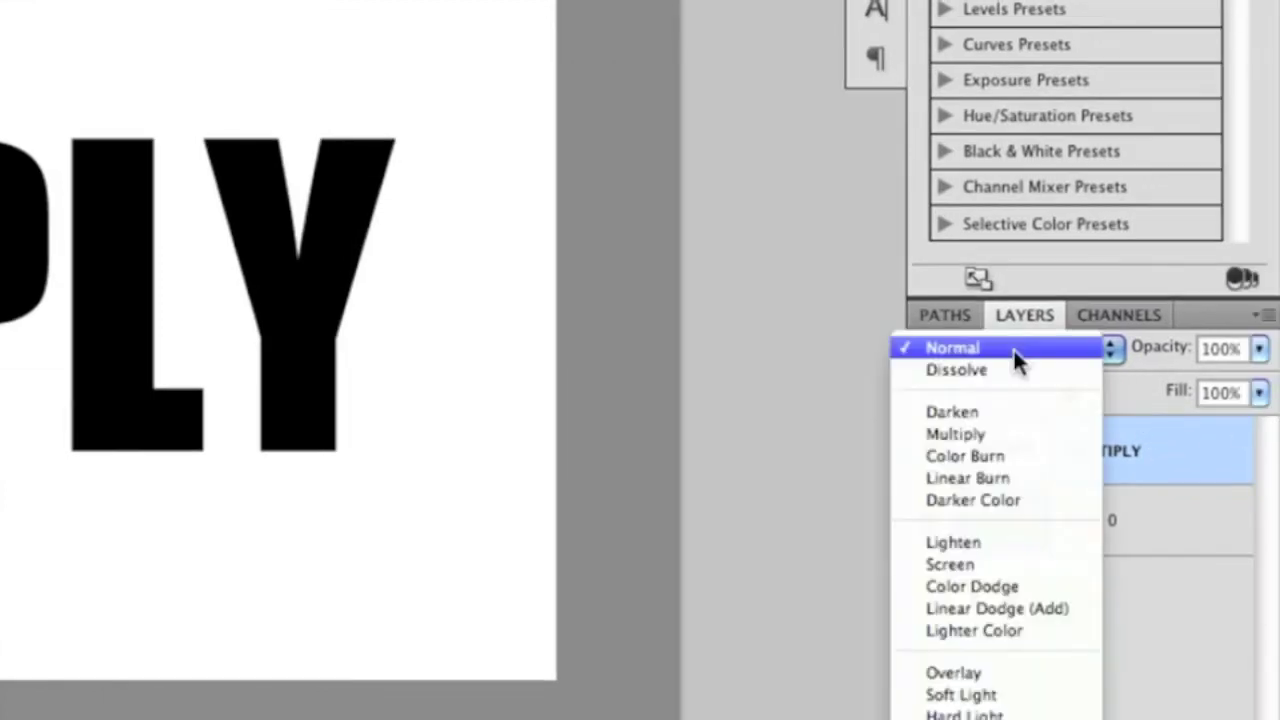
pyautogui.click(1116, 356)
pyautogui.click(1116, 354)
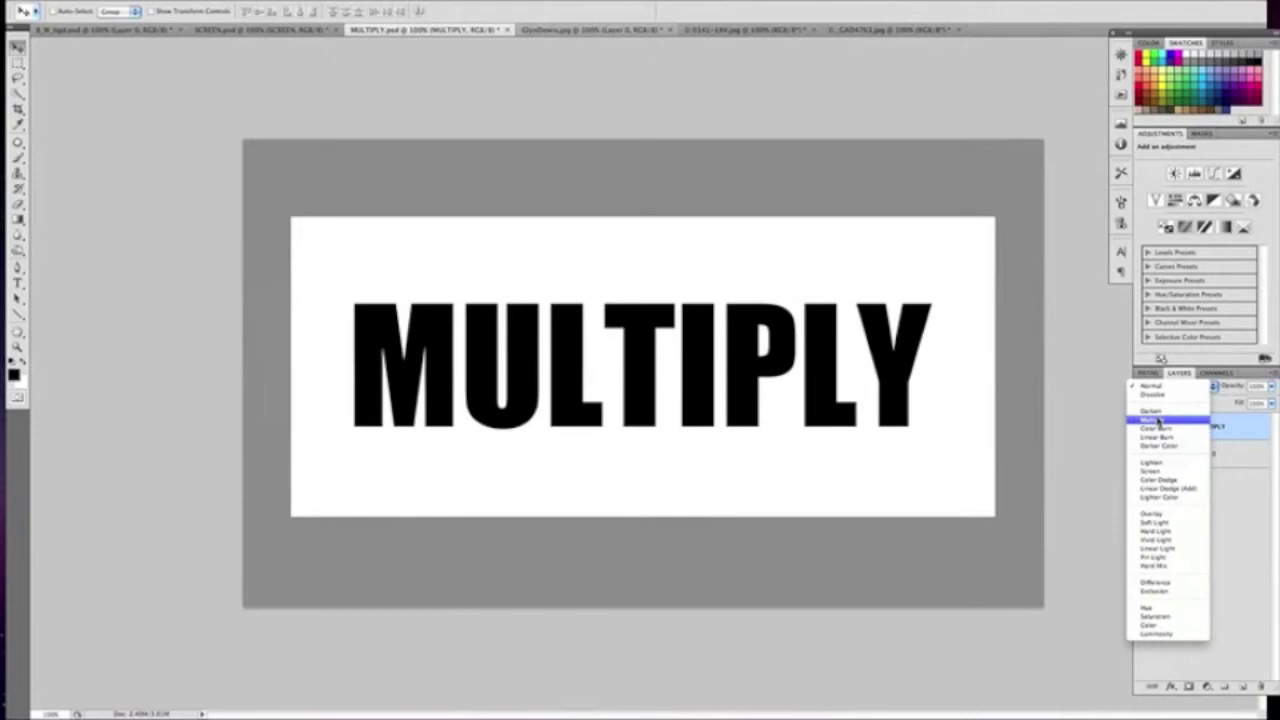
pyautogui.click(1158, 424)
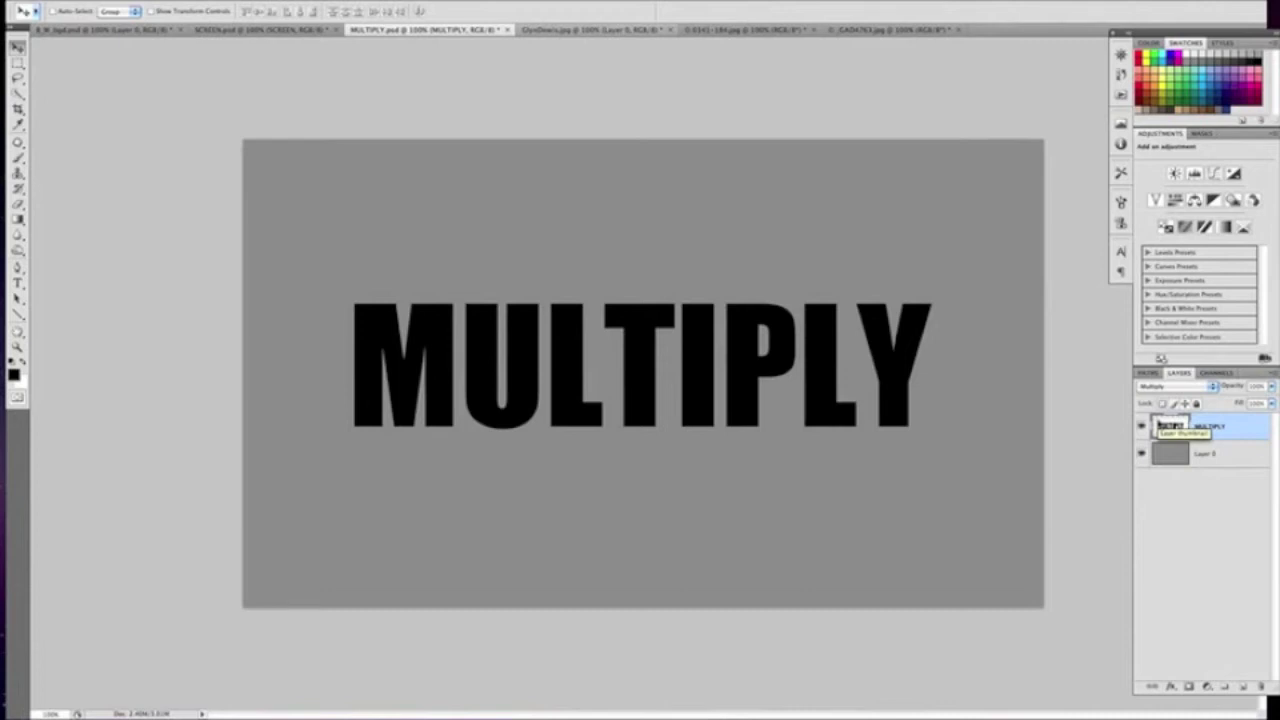
# View the guitarist photo 0141-184.jpg, then bring up the photographer logo document.
pyautogui.click(757, 30)
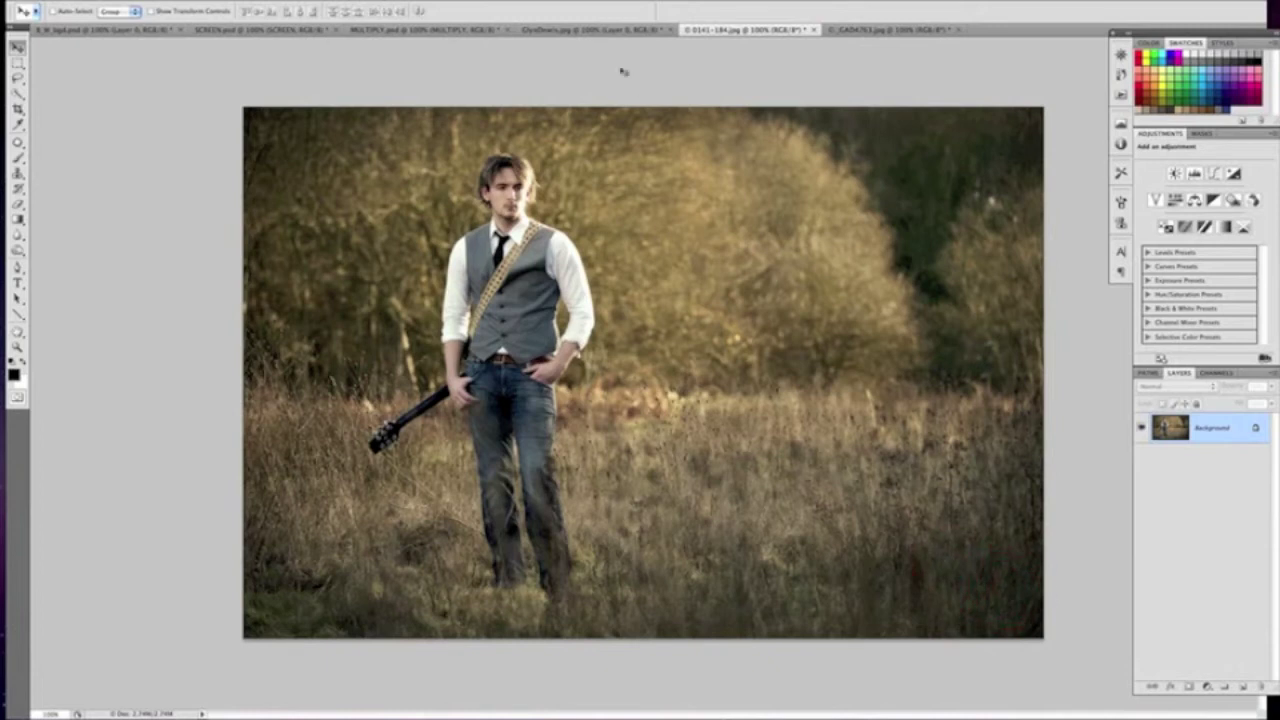
pyautogui.click(600, 30)
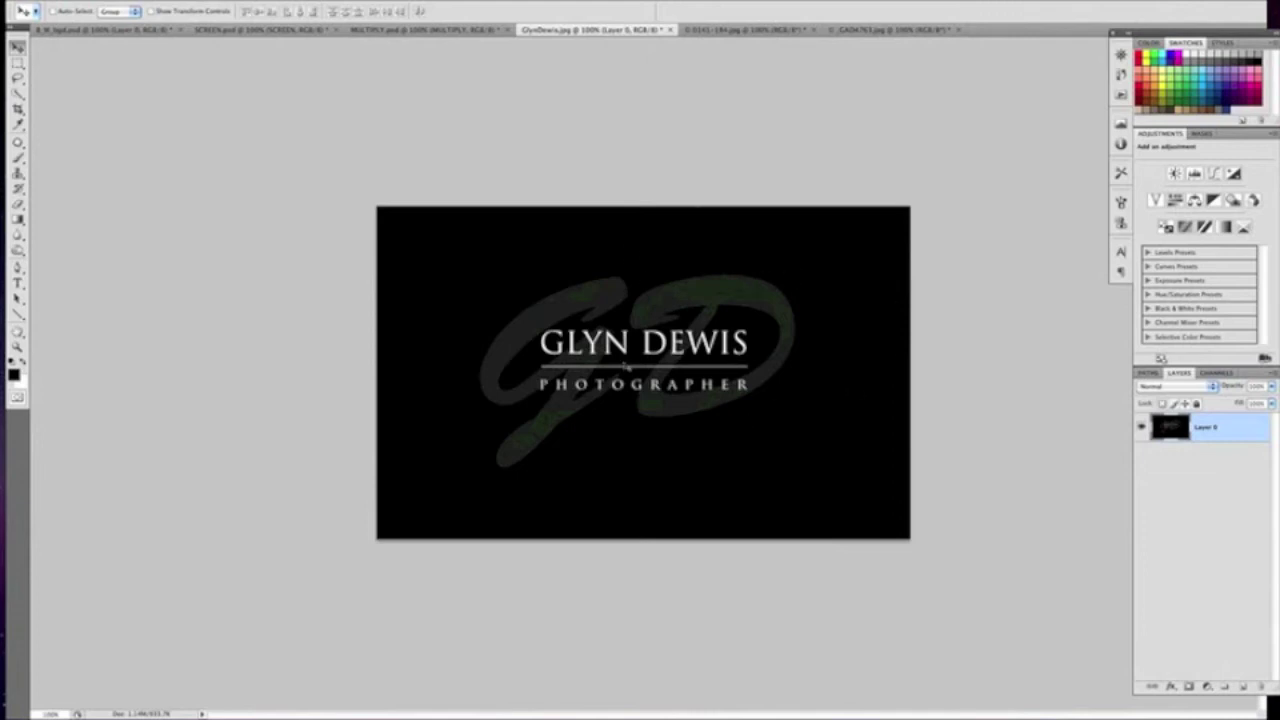
# Copy the logo onto the guitarist photo, shrink it, and move it bottom-right.
pyautogui.moveTo(648, 364)
pyautogui.mouseDown()
pyautogui.moveTo(737, 91)
pyautogui.moveTo(740, 14)
pyautogui.moveTo(760, 120)
pyautogui.moveTo(900, 250)
pyautogui.moveTo(870, 330)
pyautogui.moveTo(666, 360)
pyautogui.mouseUp()
pyautogui.hotkey('ctrl', 't')
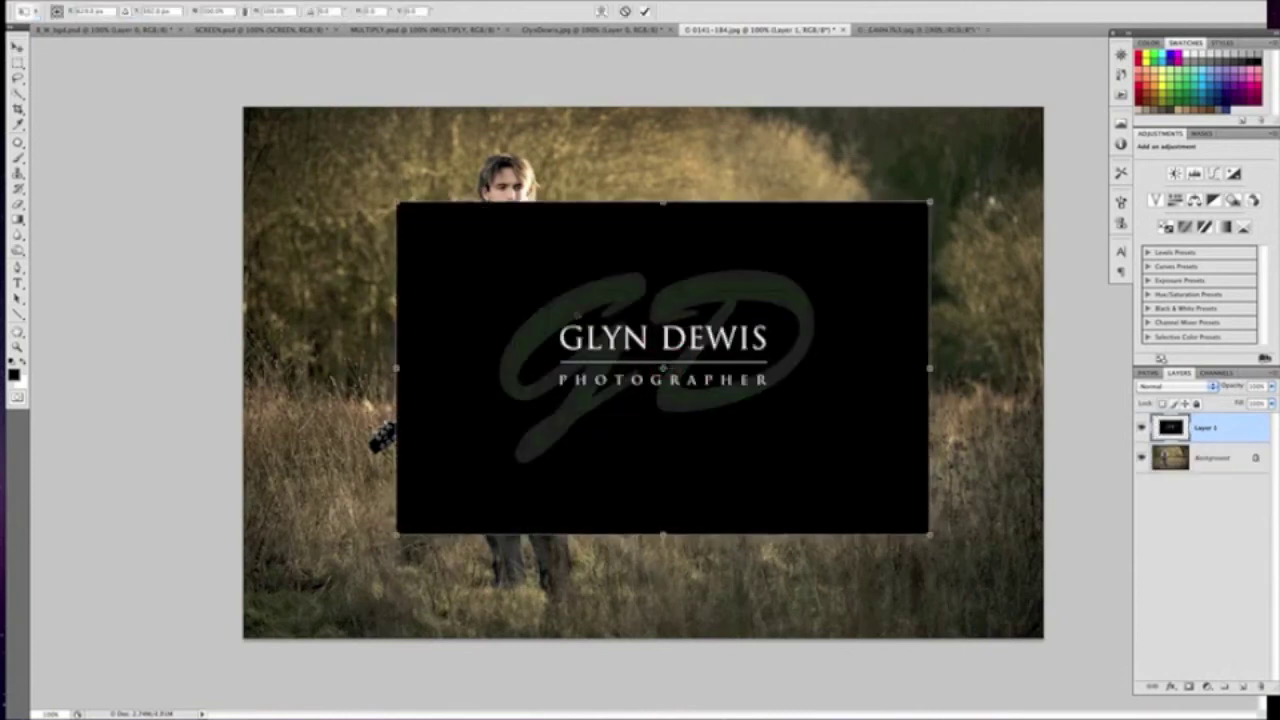
pyautogui.moveTo(397, 203); pyautogui.dragTo(570, 311)
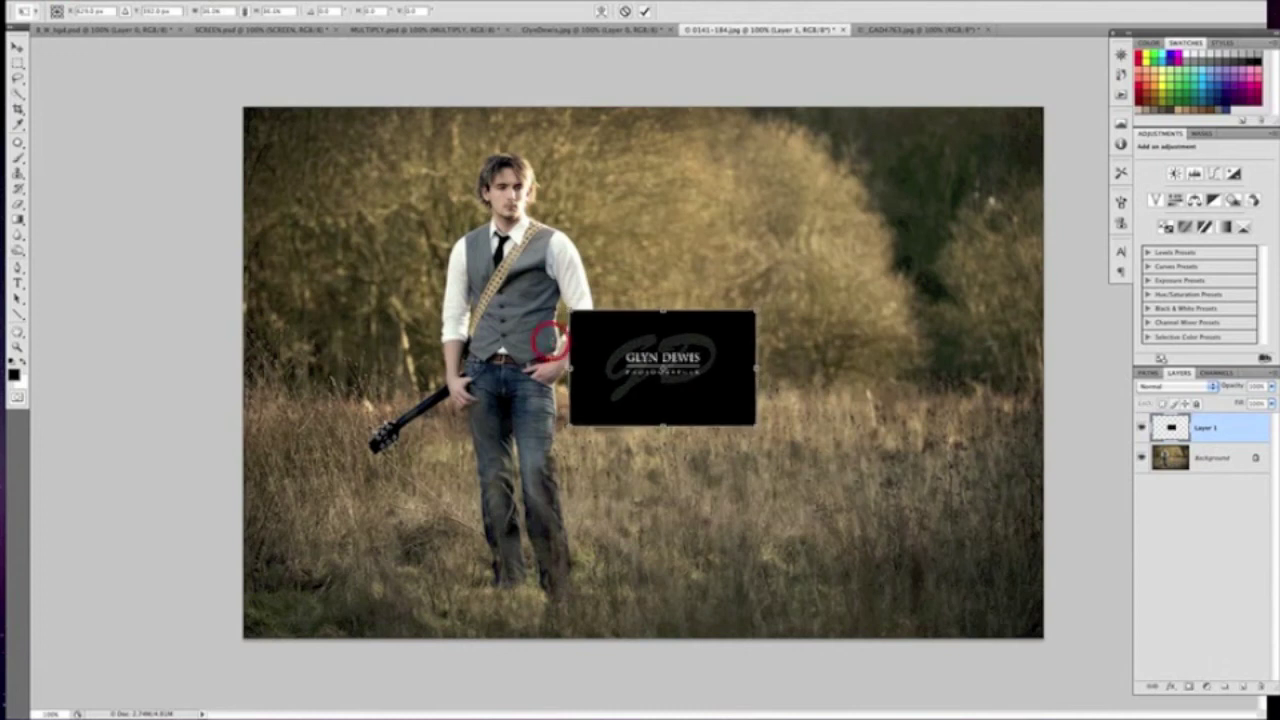
pyautogui.press('Return')
pyautogui.moveTo(663, 366); pyautogui.dragTo(968, 582)
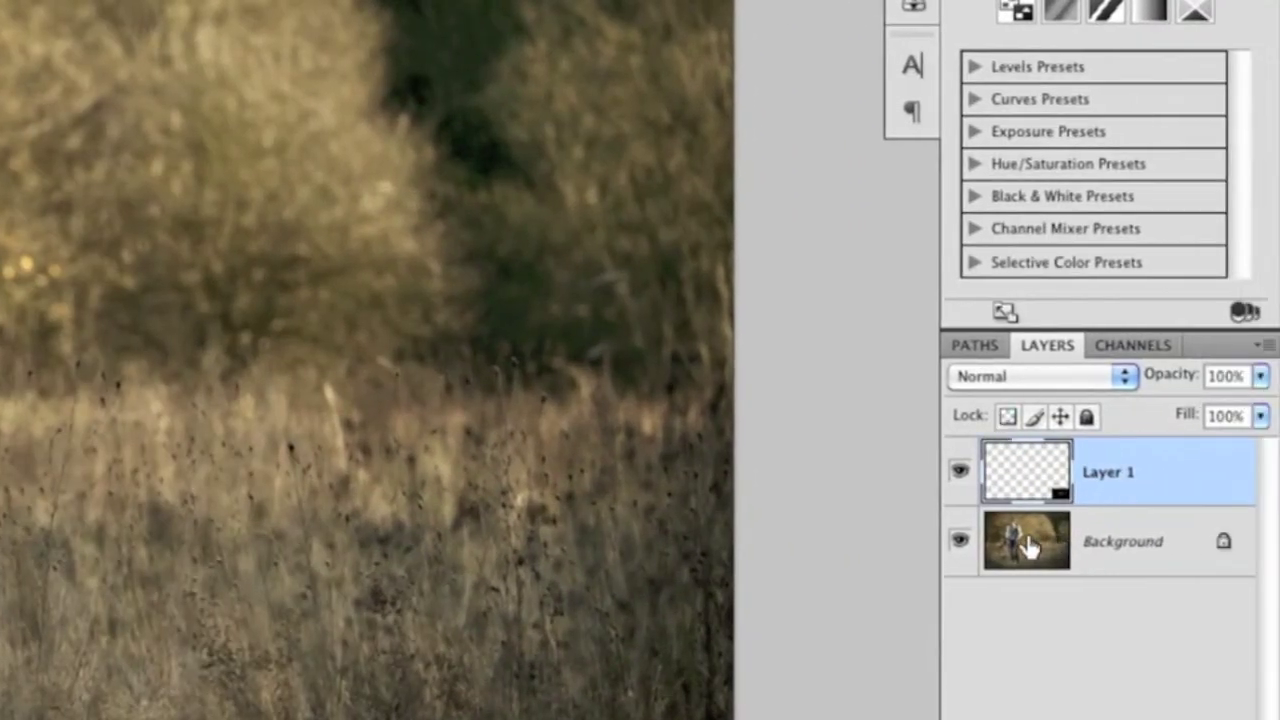
# Set the logo's Layer 1 on 0141-184.jpg to Screen blending.
pyautogui.click(1022, 536)
pyautogui.click(1022, 472)
pyautogui.click(1020, 380)
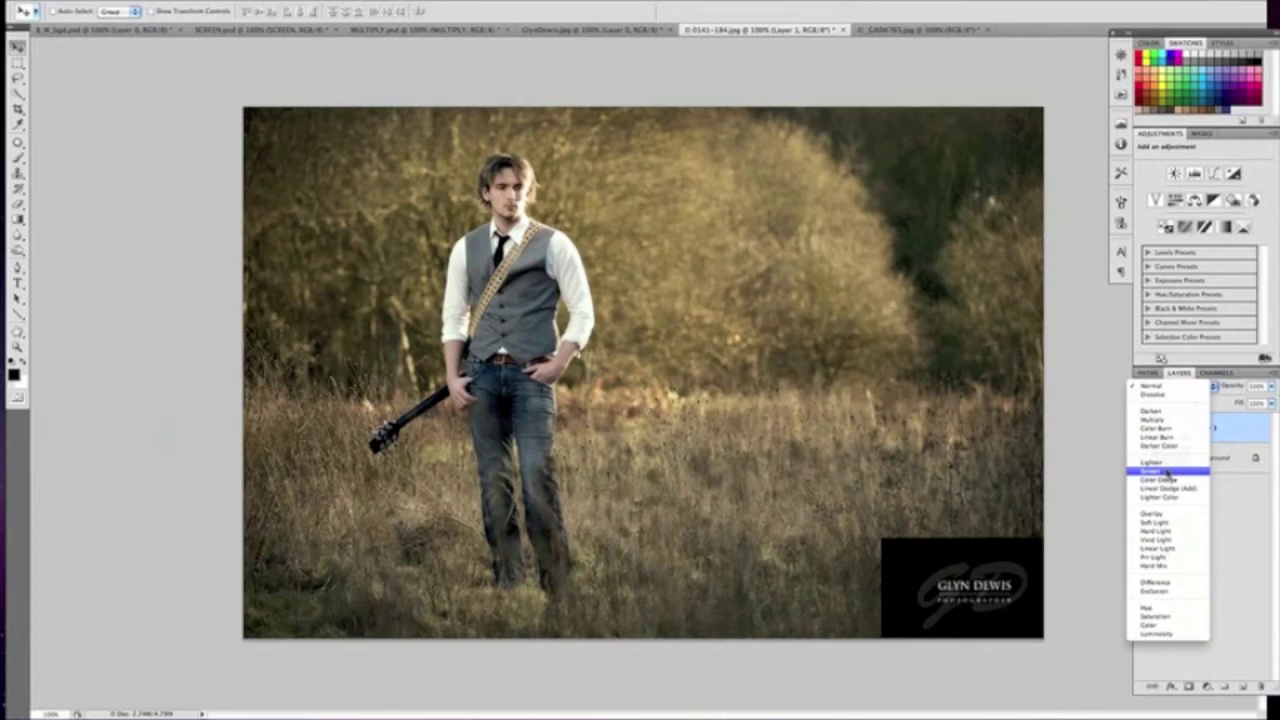
pyautogui.click(1165, 471)
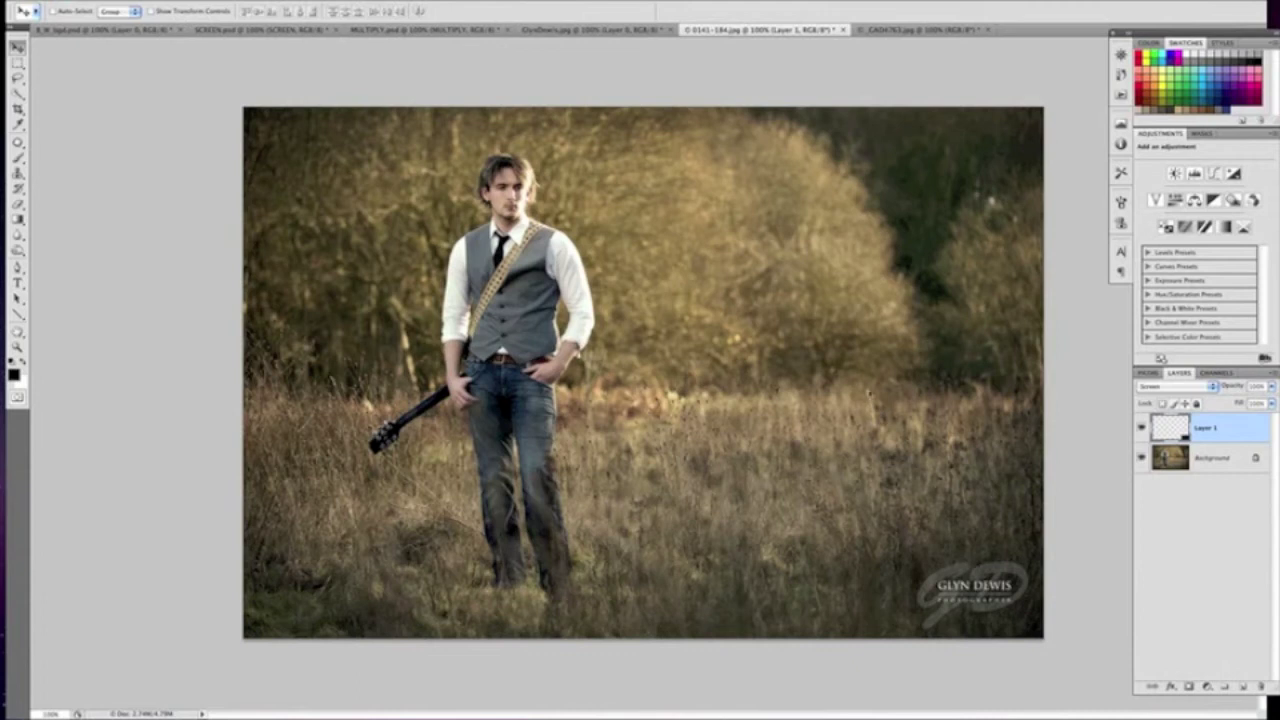
# Compare _CAD4763.jpg with 0141-184.jpg, then return to the GlynDewis.jpg logo.
pyautogui.click(924, 31)
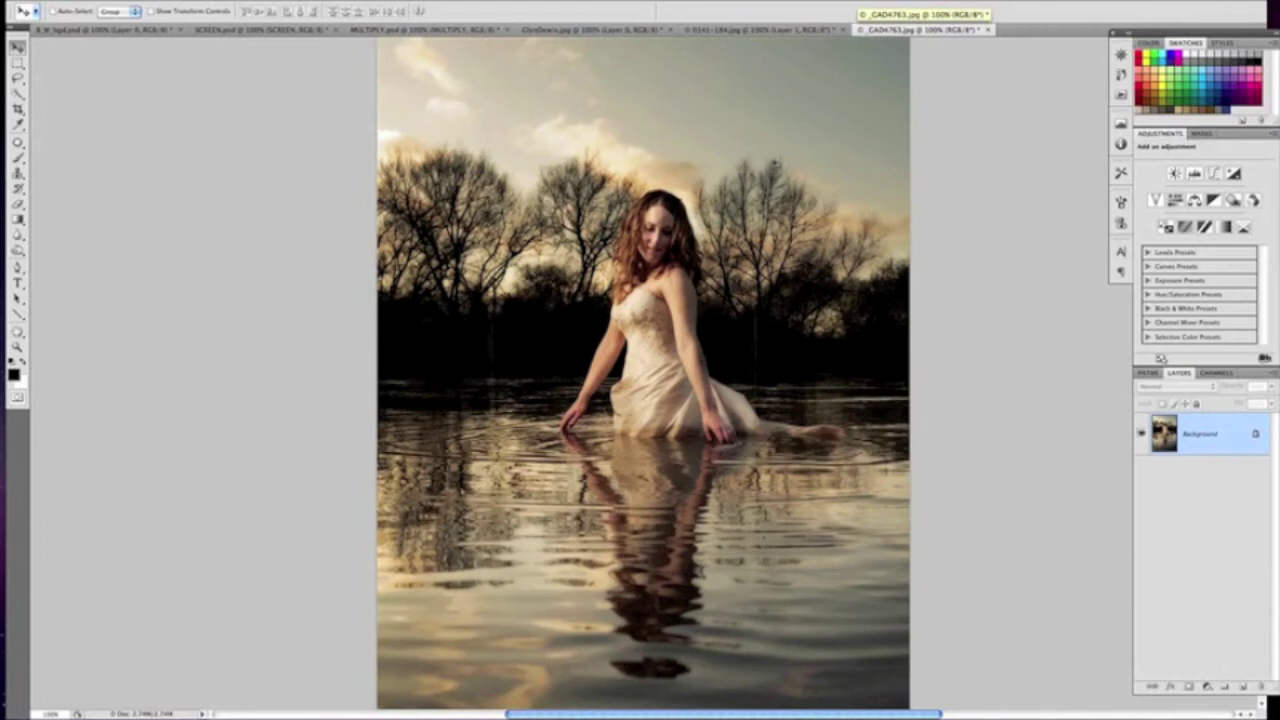
pyautogui.click(775, 30)
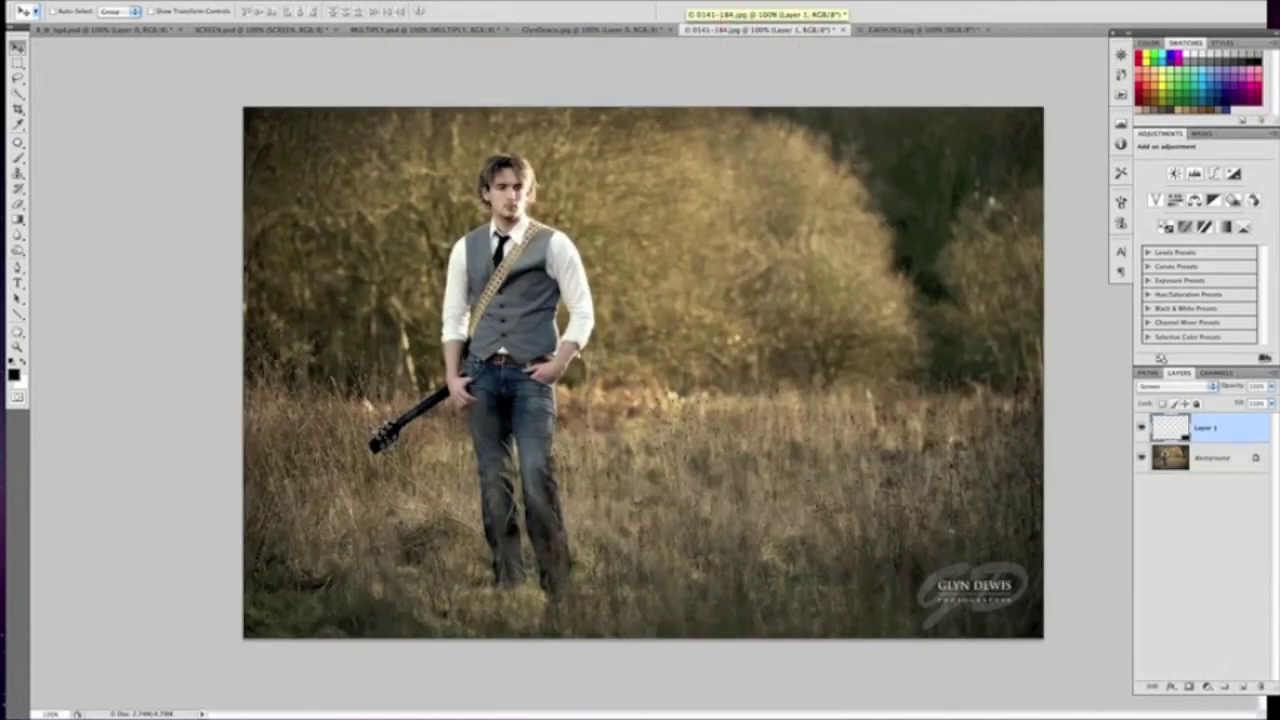
pyautogui.click(900, 30)
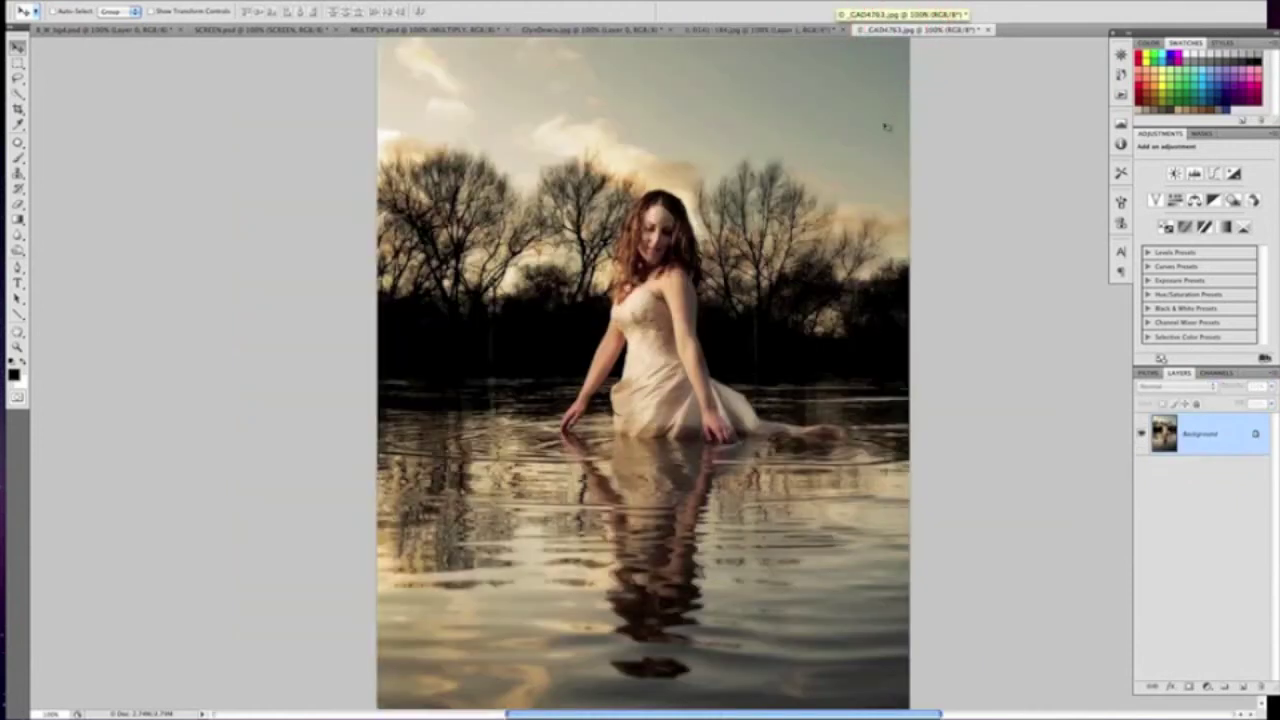
pyautogui.click(605, 32)
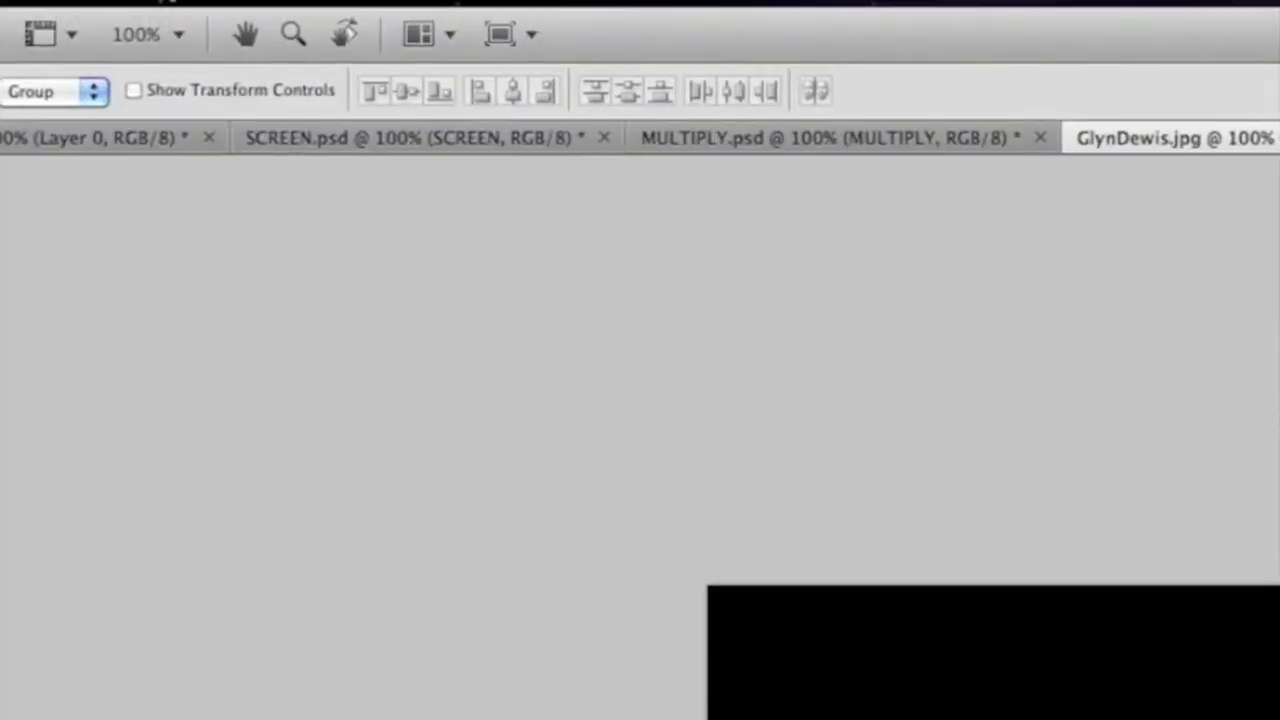
# Invert the GlynDewis.jpg logo's colours with Image > Adjustments > Invert.
pyautogui.click(160, 2)
pyautogui.moveTo(330, 74)
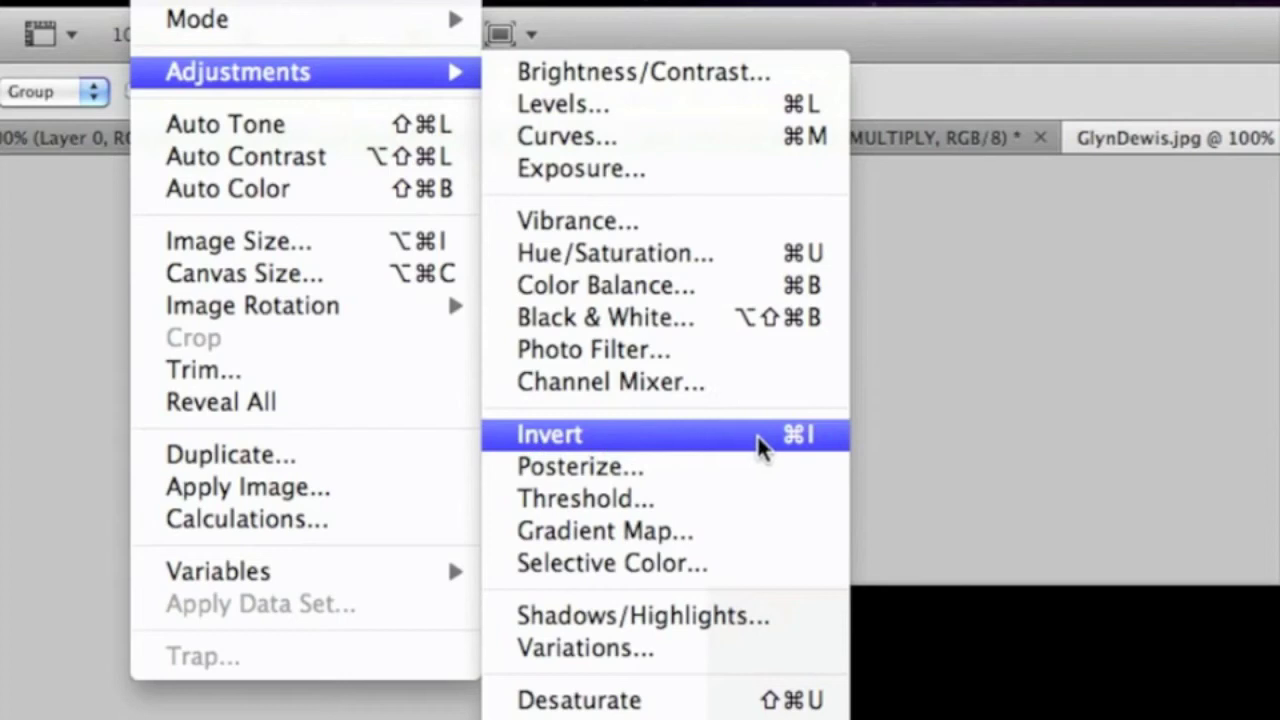
pyautogui.click(786, 436)
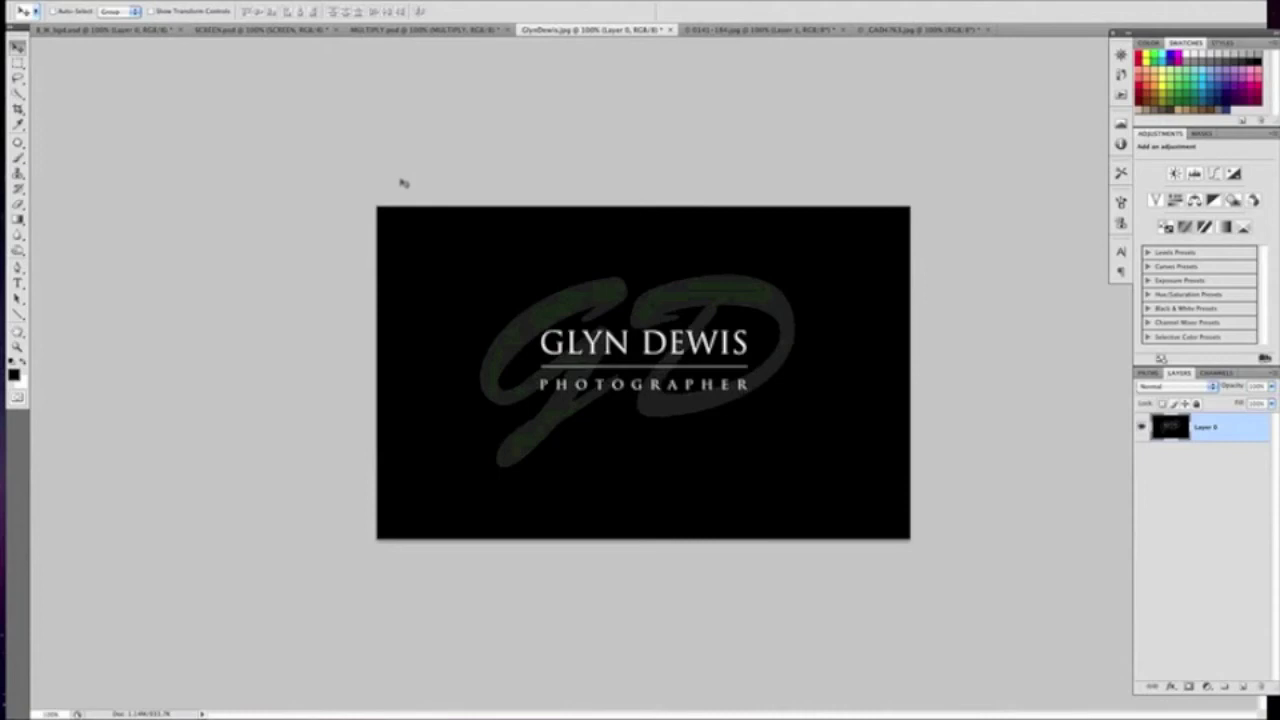
pyautogui.hotkey('ctrl', 'i')
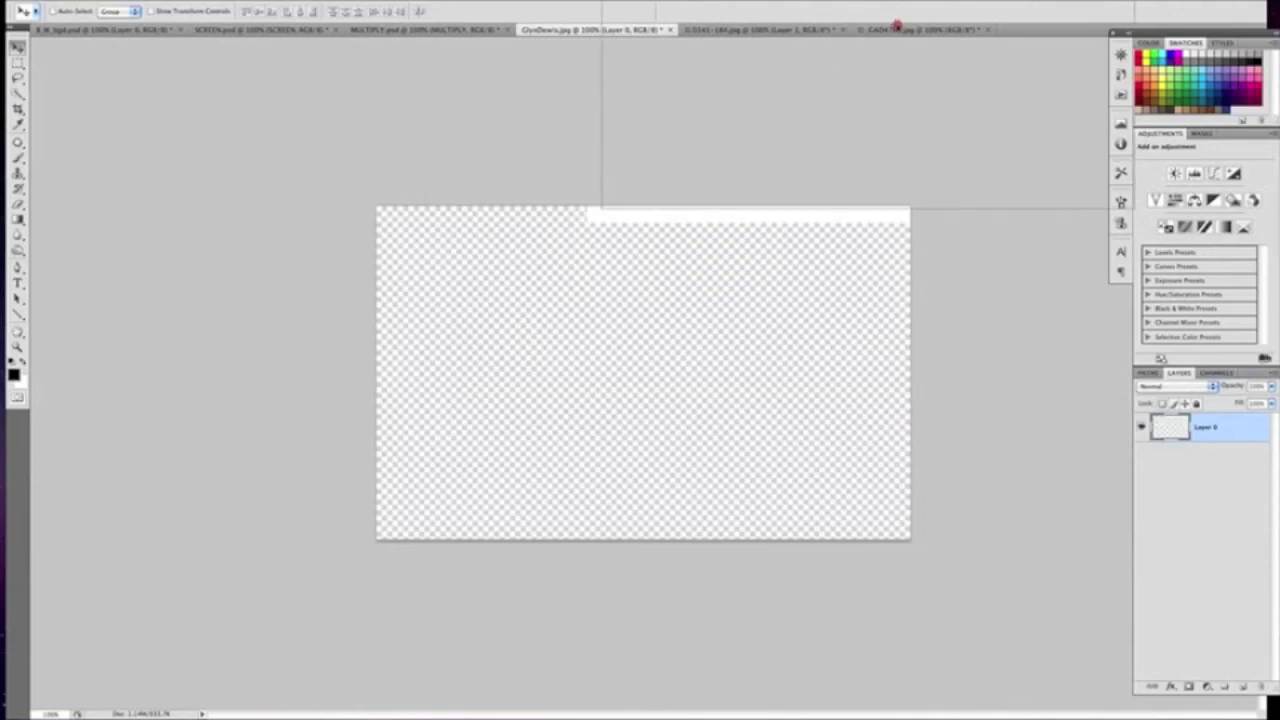
# On _CAD4763.jpg, scale down the white logo layer and move it to the top-right corner.
pyautogui.click(897, 29)
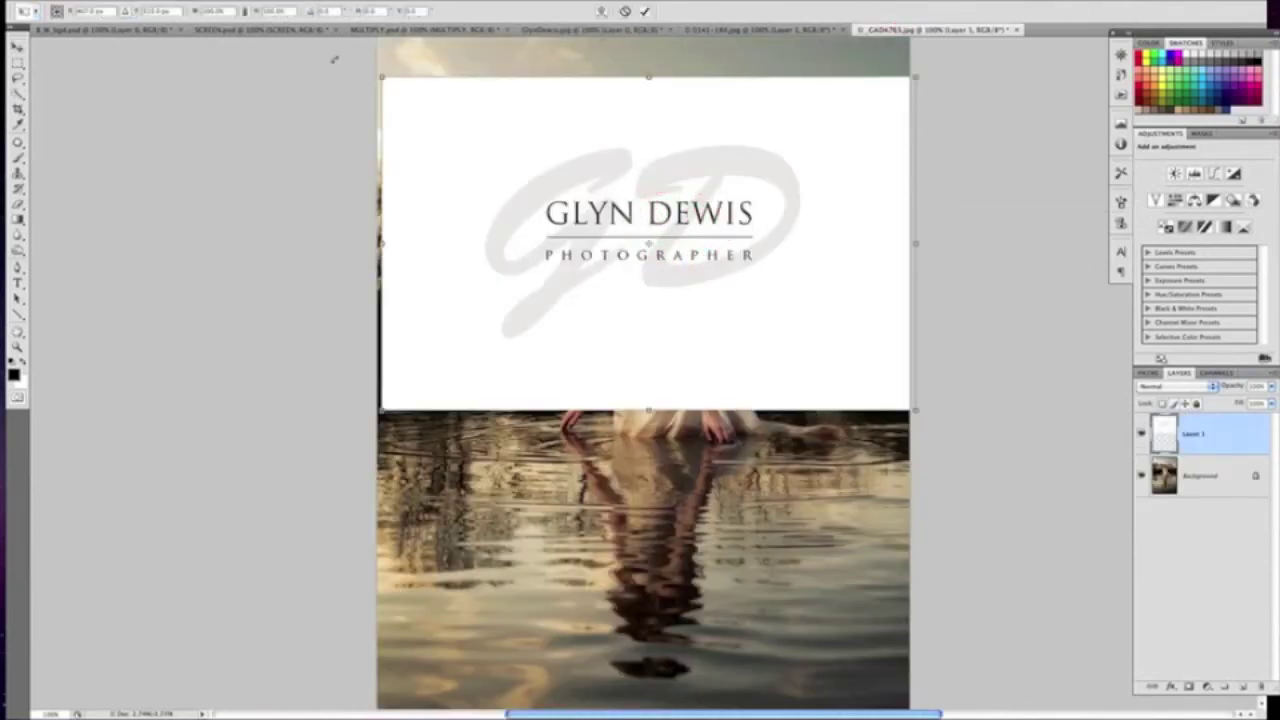
pyautogui.hotkey('ctrl', 't')
pyautogui.moveTo(425, 113); pyautogui.dragTo(546, 205)
pyautogui.press('Return')
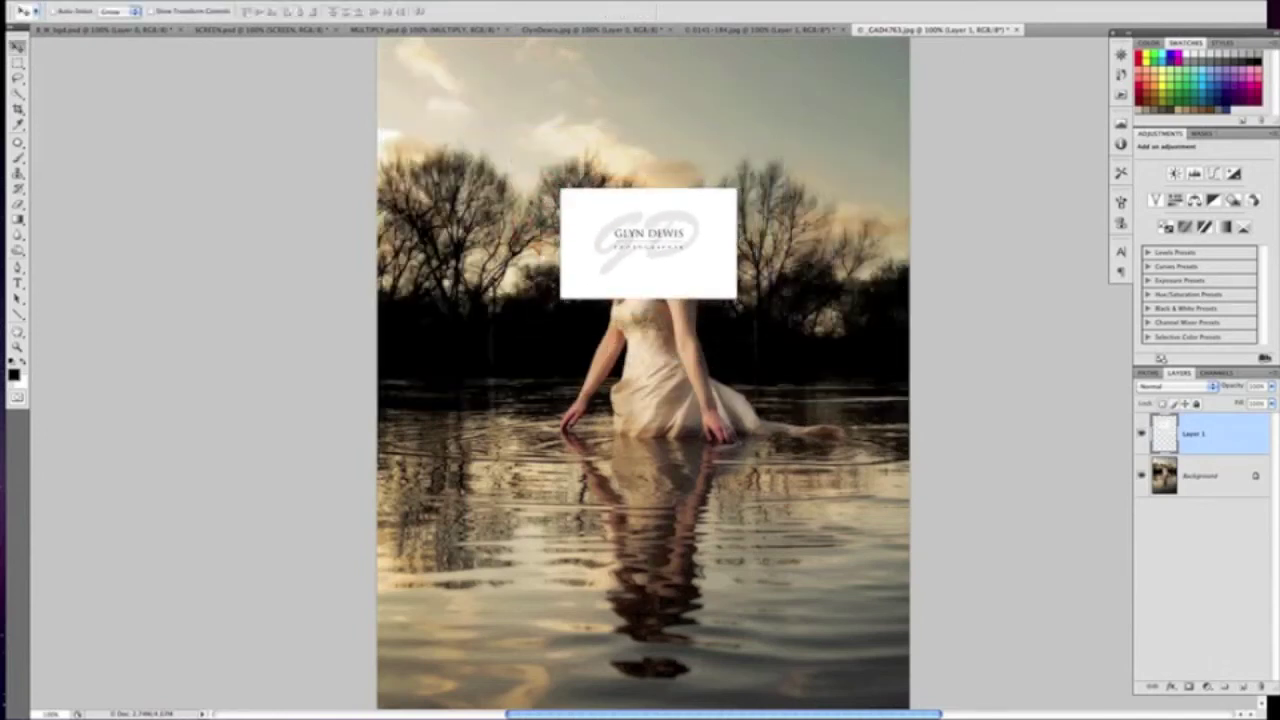
pyautogui.moveTo(641, 248); pyautogui.dragTo(843, 85)
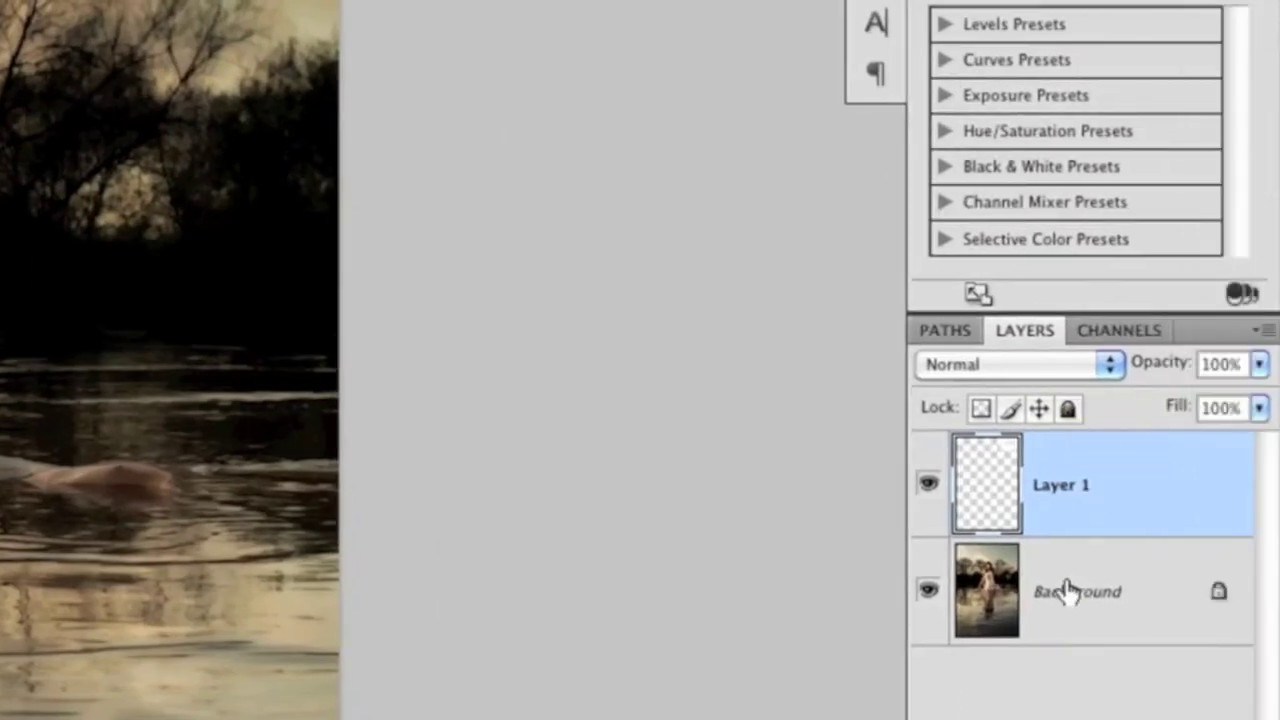
# Set the logo's Layer 1 on the water portrait to Multiply blending.
pyautogui.click(1026, 592)
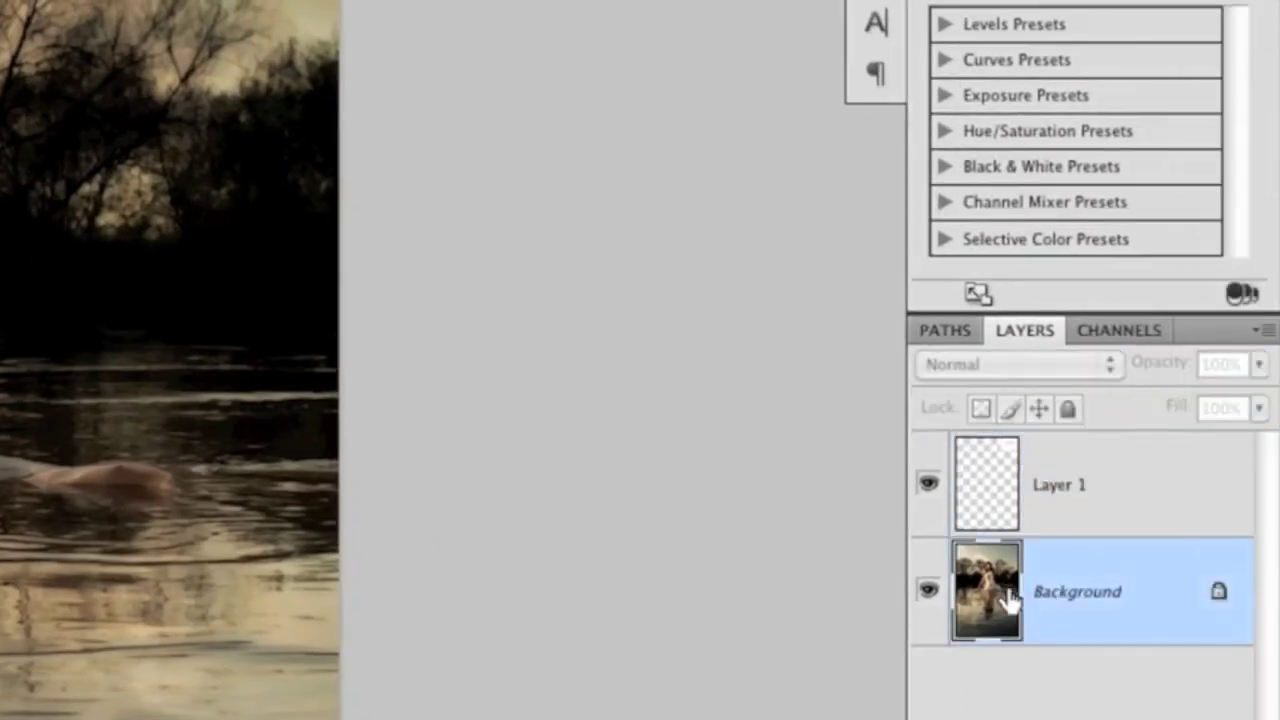
pyautogui.click(1003, 497)
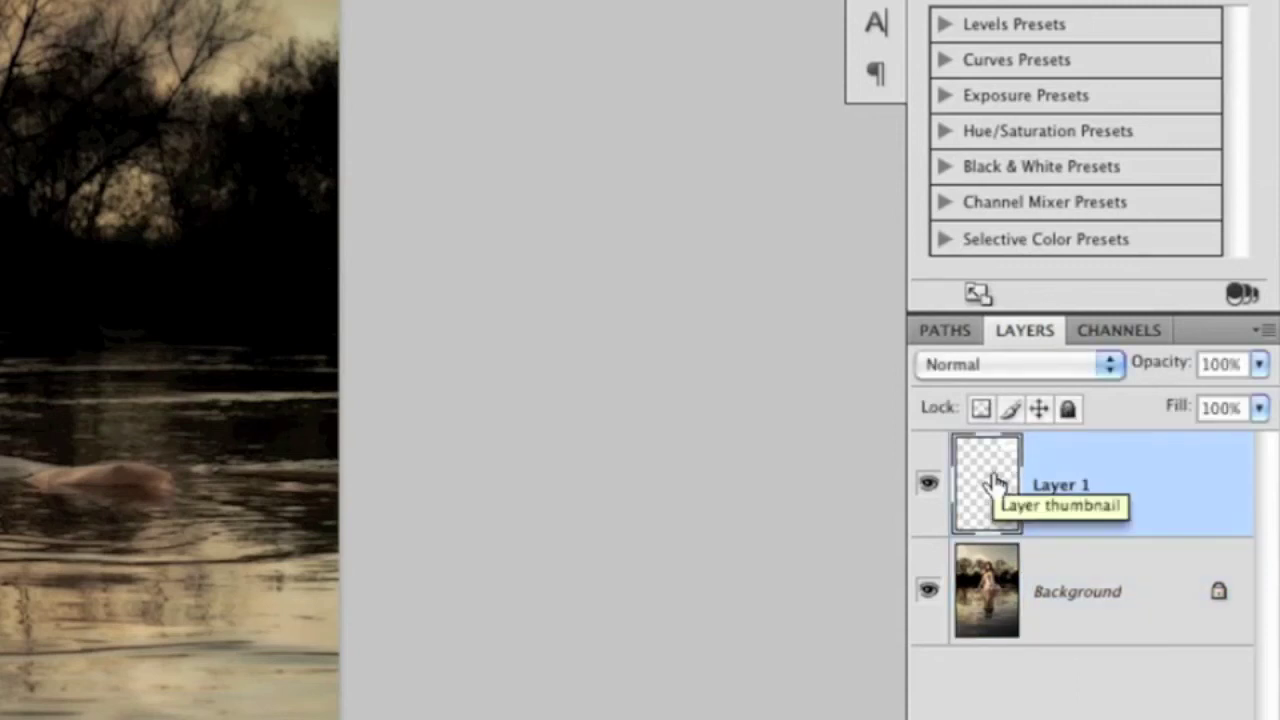
pyautogui.click(996, 364)
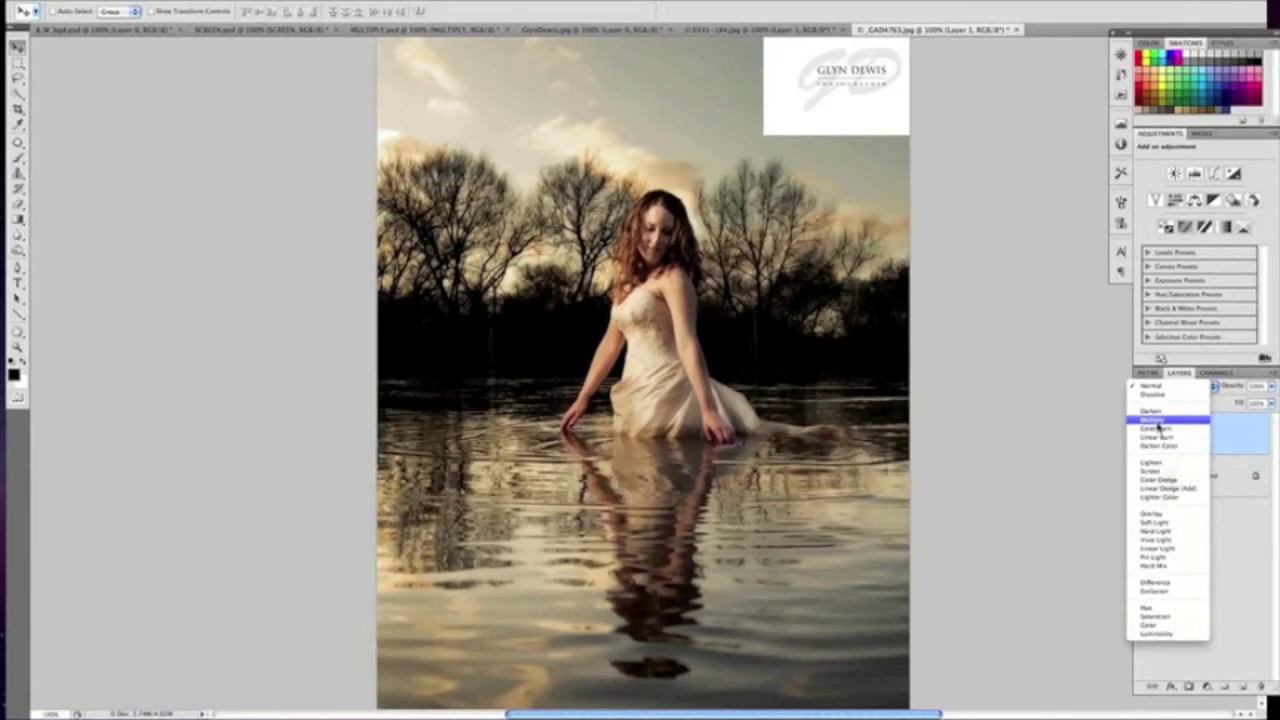
pyautogui.click(1157, 421)
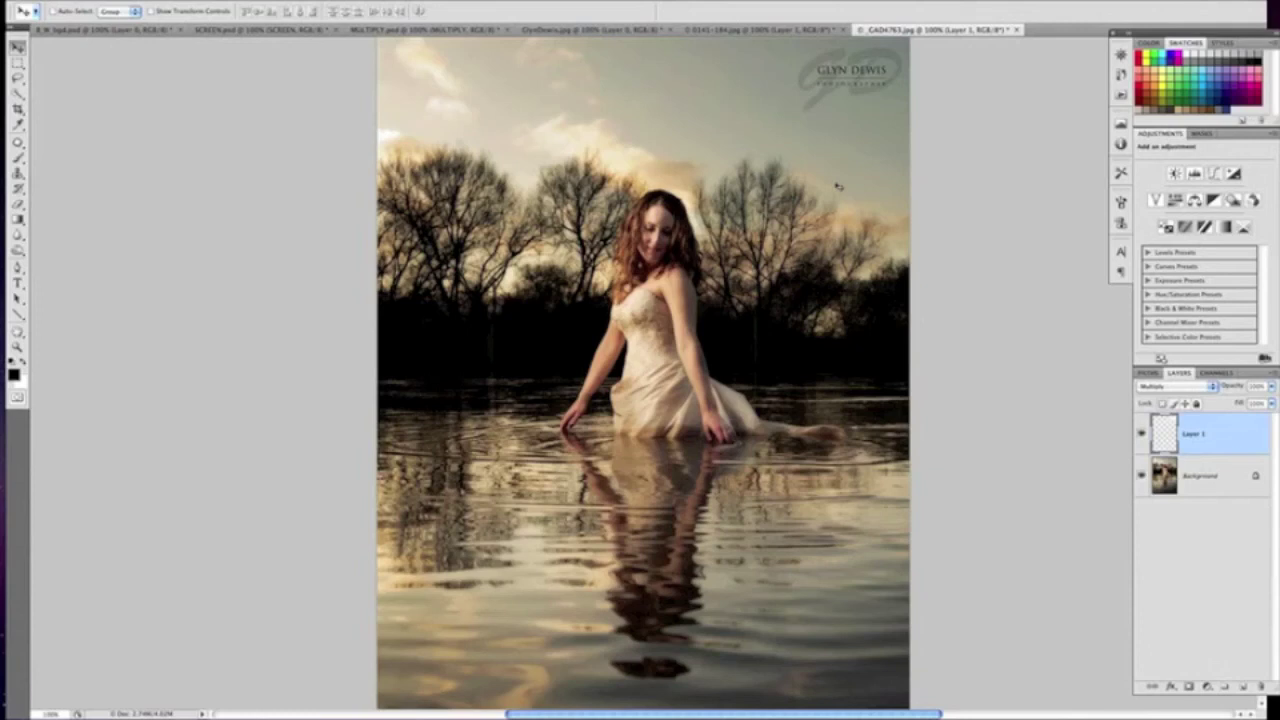
# In Safari, scroll the photography blog and open its moonlit portrait at full size.
pyautogui.press('super+Tab')
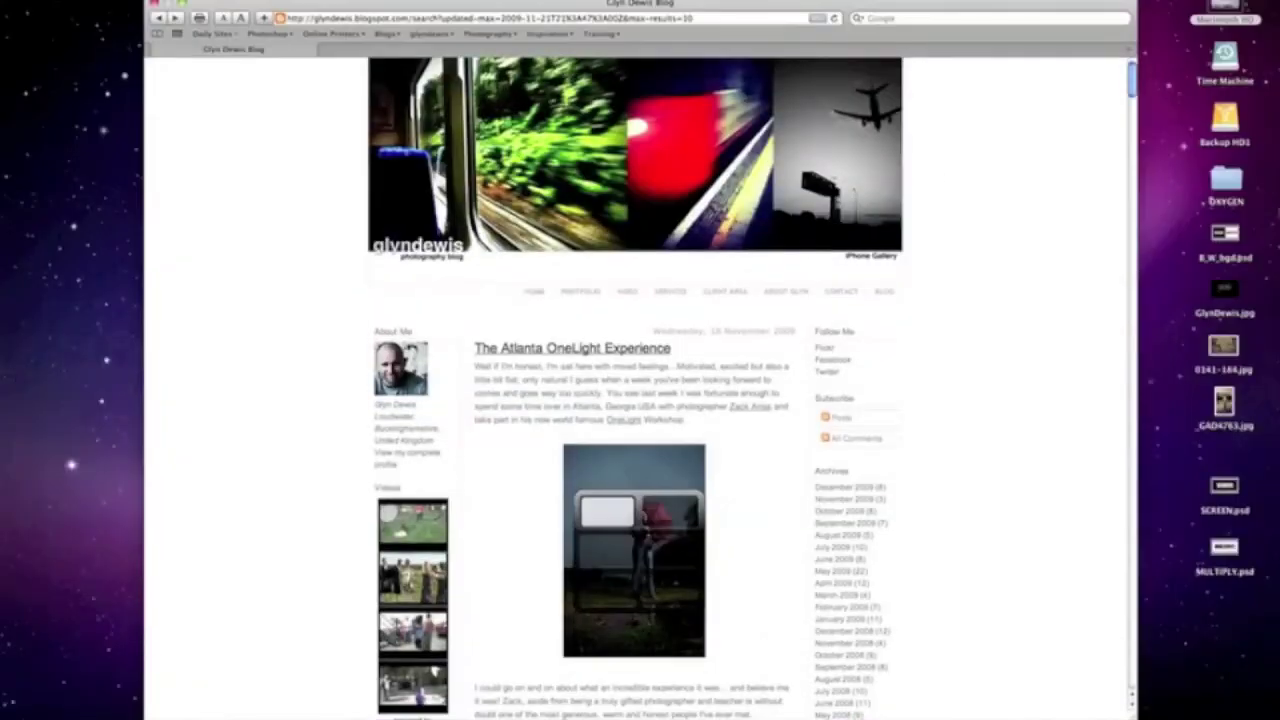
pyautogui.moveTo(1131, 80); pyautogui.dragTo(1120, 251)
pyautogui.click(632, 260)
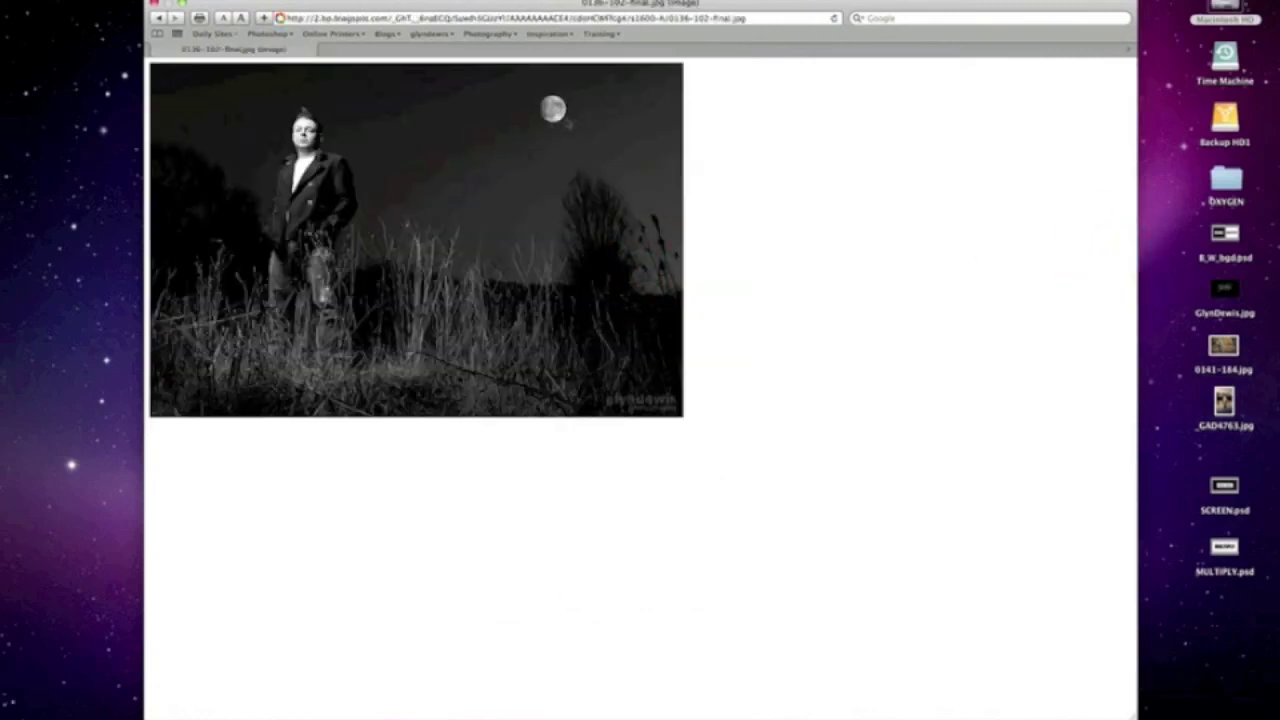
pyautogui.click(553, 108)
pyautogui.press('super+Tab')
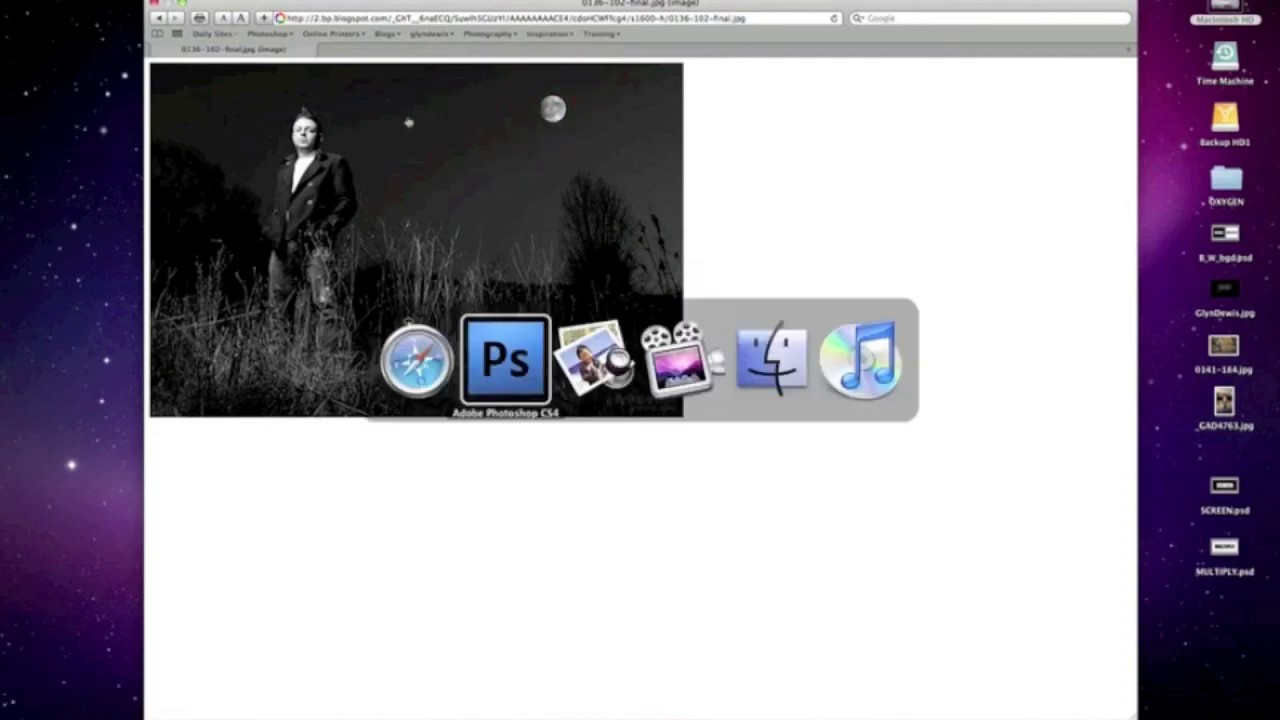
pyautogui.press('super+Tab')
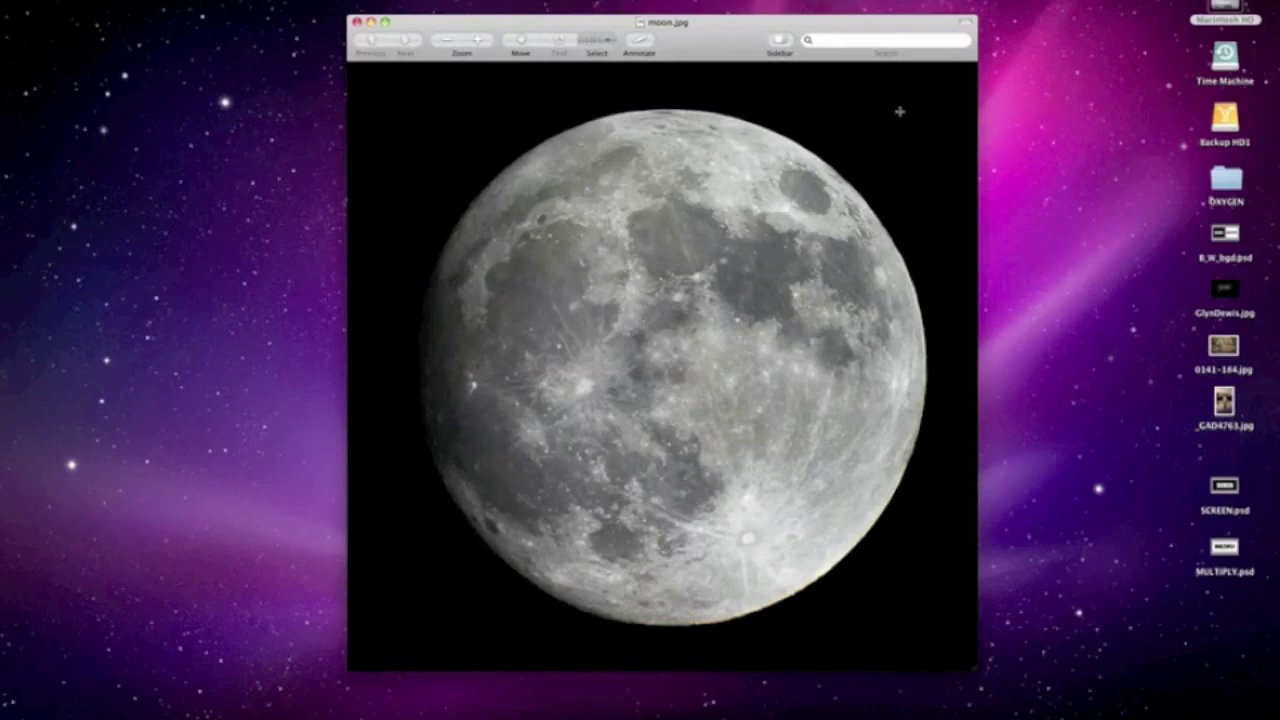
pyautogui.click(388, 106)
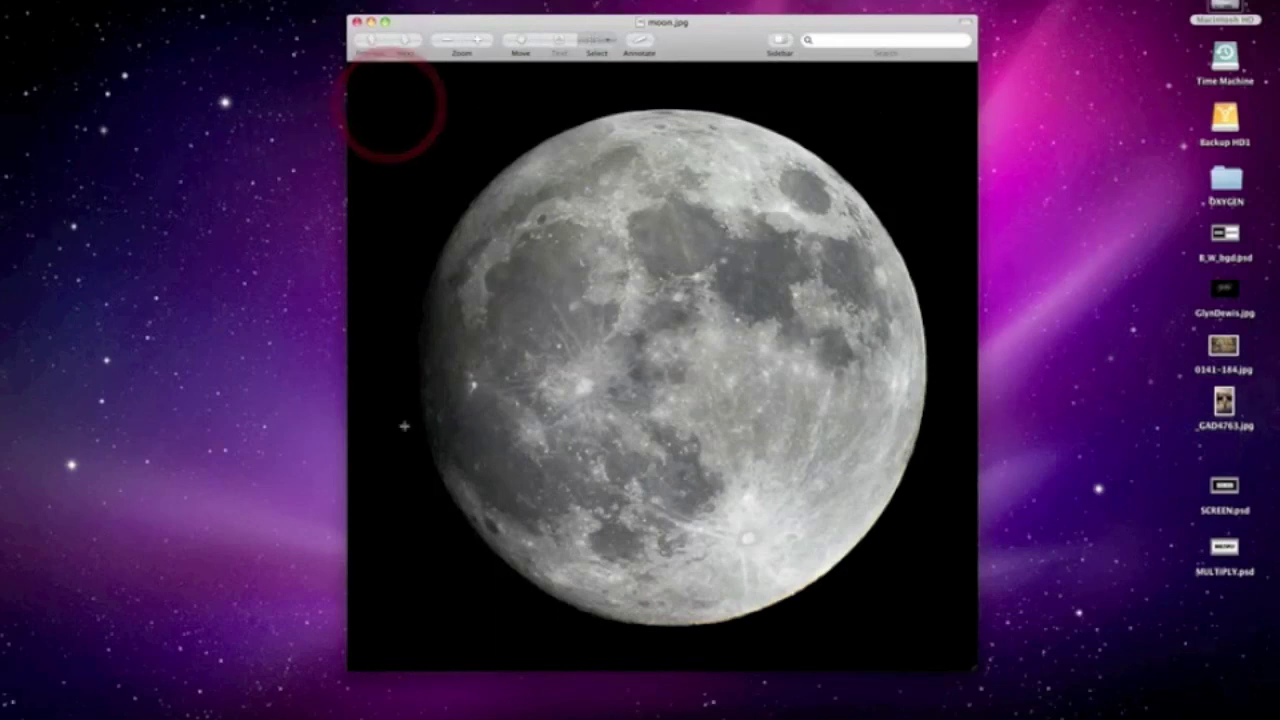
pyautogui.click(408, 560)
pyautogui.press('super+Tab')
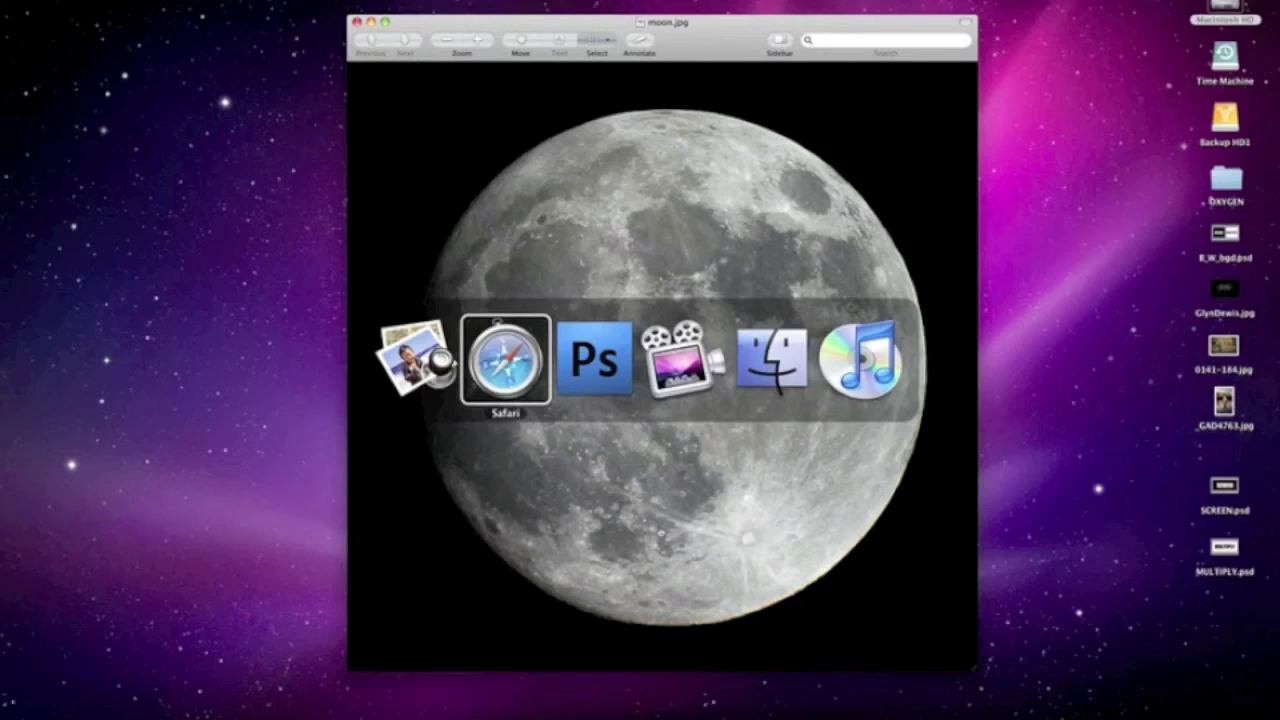